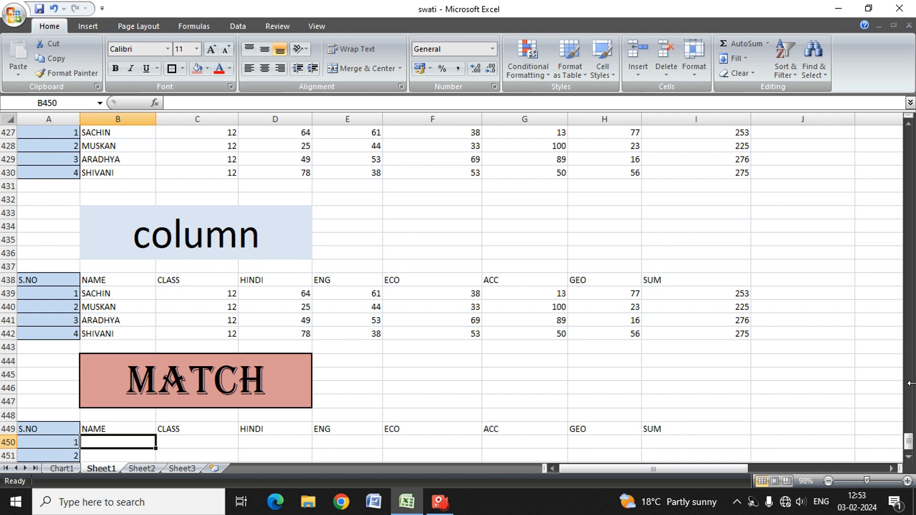
# Examine the VLOOKUP formulas using COLUMN across the filled rows 439 to 442 of the table under the column banner.
pyautogui.press('Up')
pyautogui.press('Up')
pyautogui.press('Up')
pyautogui.press('Up')
pyautogui.press('Up')
pyautogui.press('Up')
pyautogui.press('Up')
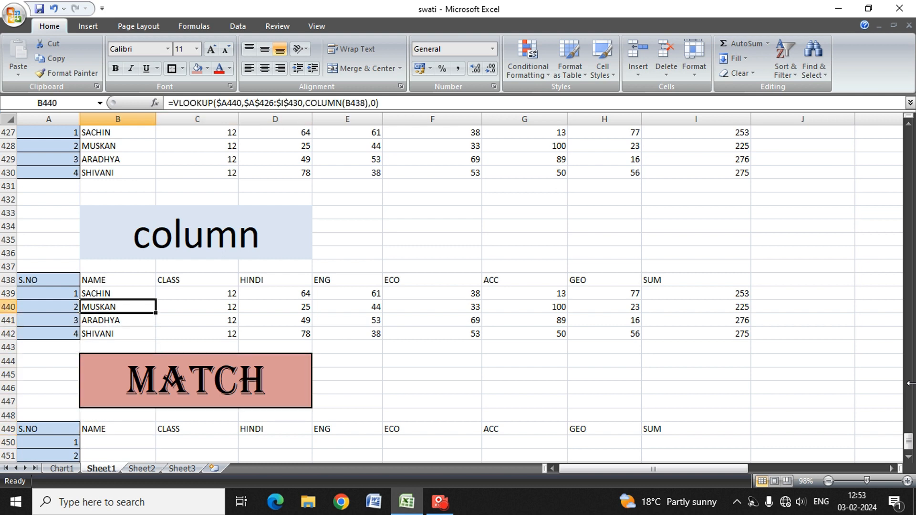
pyautogui.press('Up')
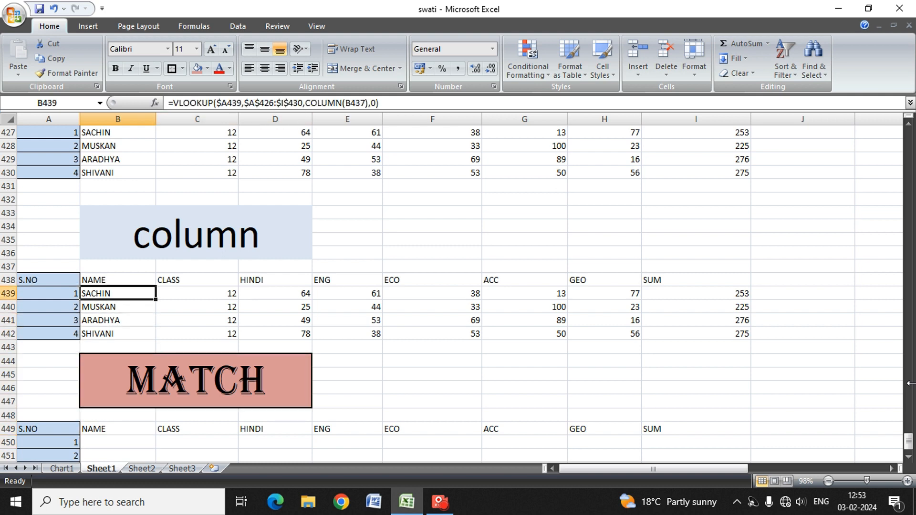
pyautogui.press('Up')
pyautogui.press('Right')
pyautogui.press('Down')
pyautogui.press('Left')
pyautogui.press('Right')
pyautogui.press('Right')
pyautogui.press('Right')
pyautogui.press('Right')
pyautogui.press('Right')
pyautogui.press('Right')
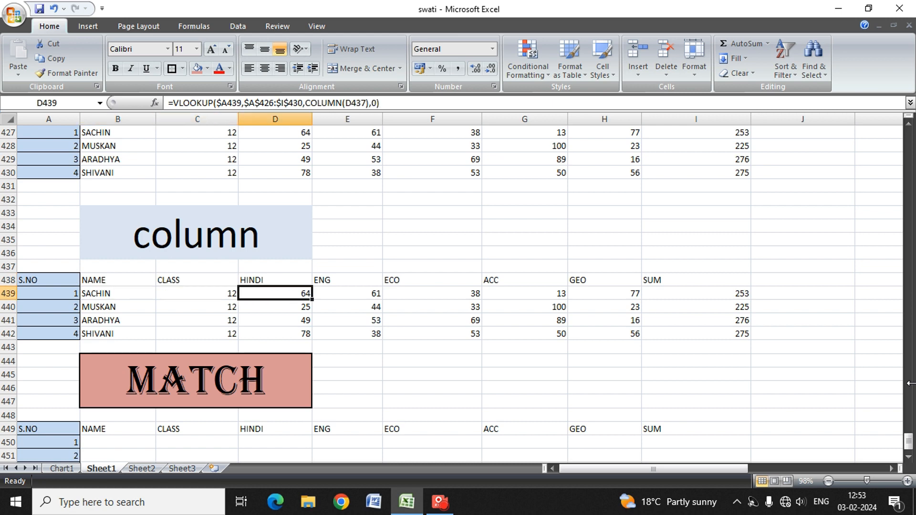
pyautogui.press('Down')
pyautogui.press('Down')
pyautogui.press('Right')
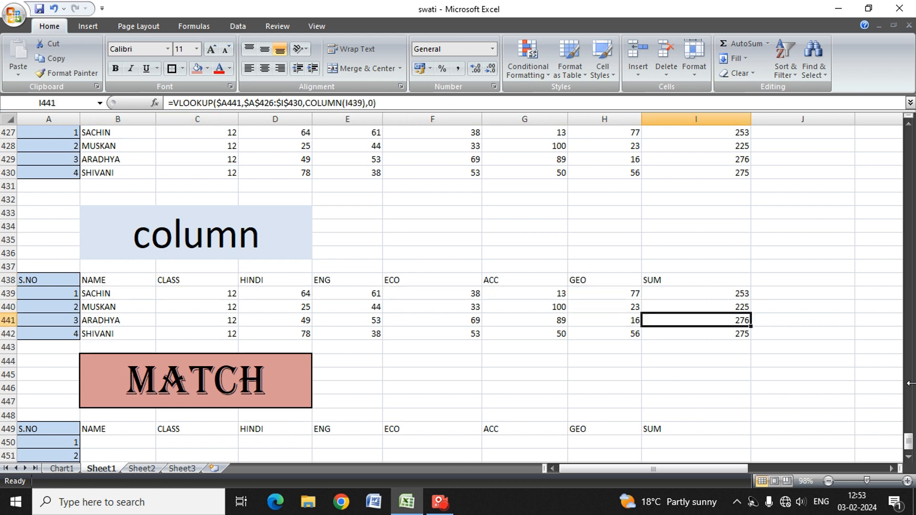
pyautogui.press('Right')
pyautogui.press('Down')
pyautogui.press('Left')
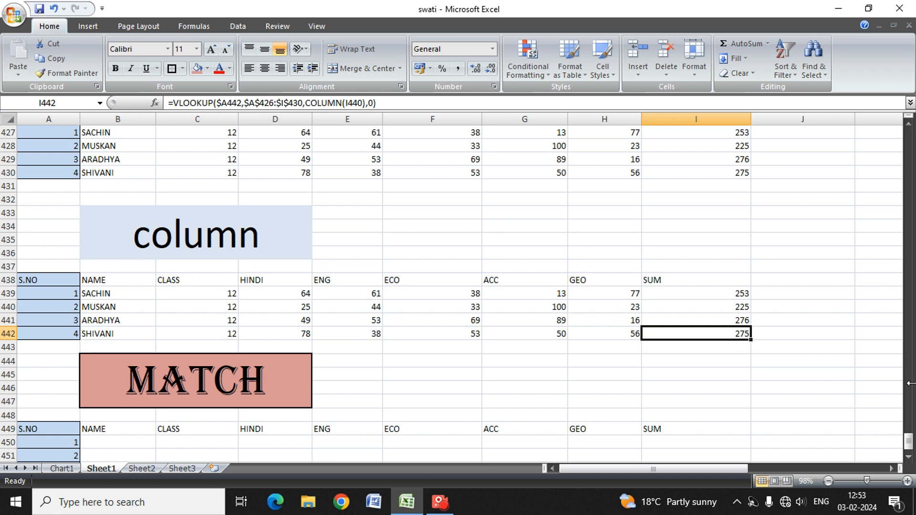
pyautogui.press('Left')
pyautogui.press('Left')
pyautogui.press('Left')
pyautogui.press('Left')
# Examine the header cells in row 449 of the empty table under the MATCH banner, from S.NO to ECO.
pyautogui.press('Down')
pyautogui.press('Down')
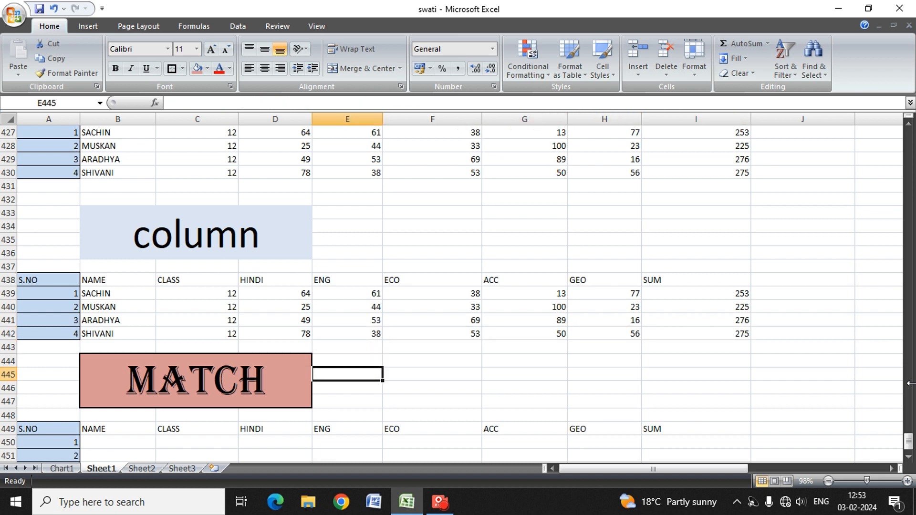
pyautogui.press('Down')
pyautogui.press('Left')
pyautogui.press('Left')
pyautogui.press('Down')
pyautogui.press('Down')
pyautogui.press('Down')
pyautogui.press('Down')
pyautogui.press('Down')
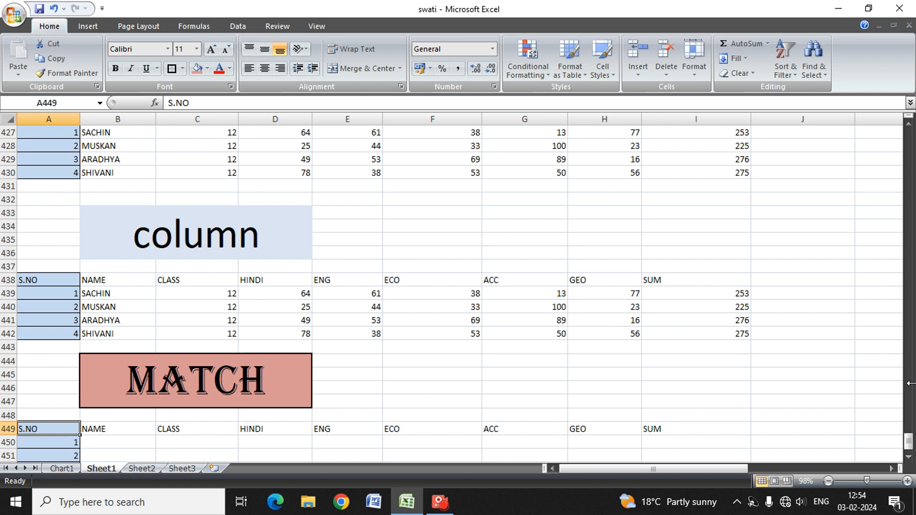
pyautogui.press('Right')
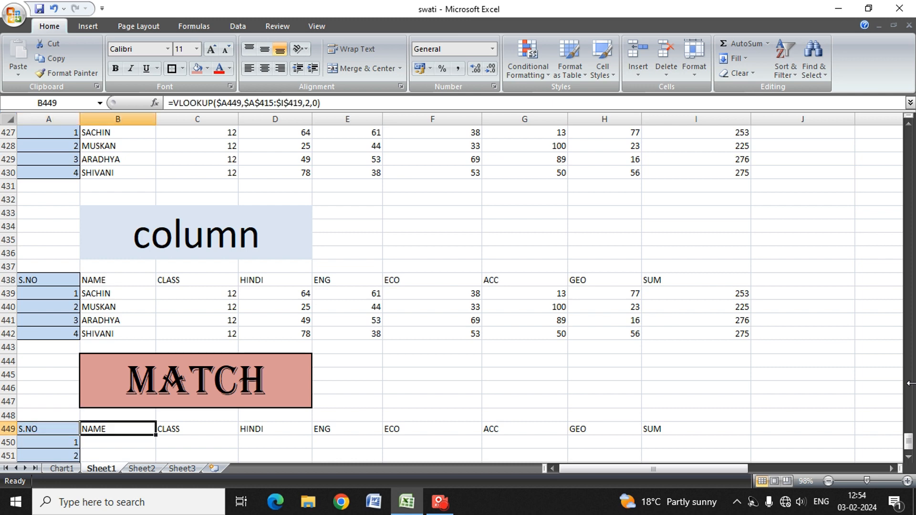
pyautogui.press('Left')
pyautogui.press('Right')
pyautogui.press('Right')
pyautogui.press('Right')
pyautogui.press('Right')
pyautogui.press('Right')
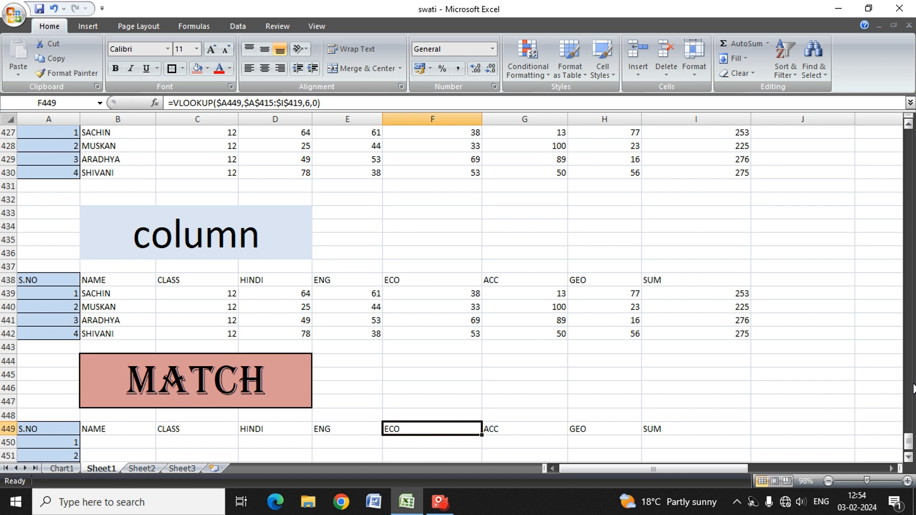
# Move the NAME header from B449 to the empty cell J449, beyond the SUM header.
pyautogui.press('Left')
pyautogui.press('Left')
pyautogui.press('Left')
pyautogui.press('Left')
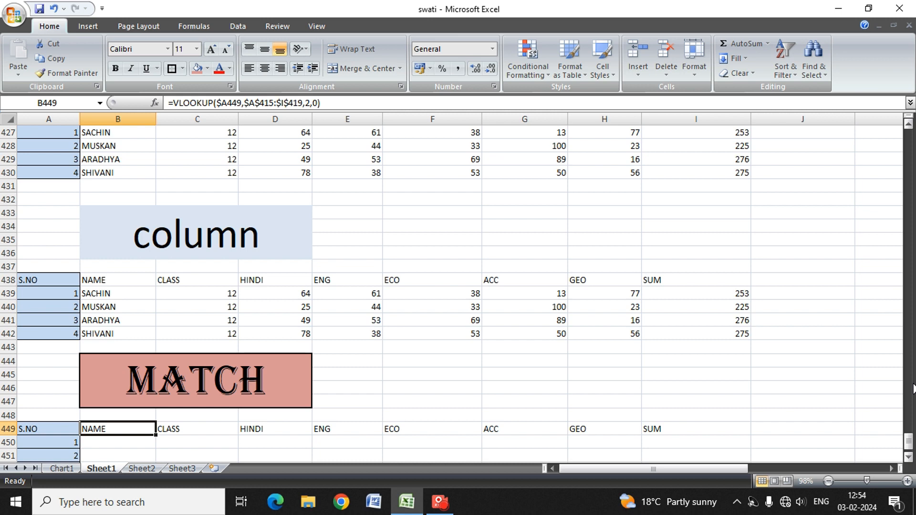
pyautogui.hotkey('ctrl', 'c')
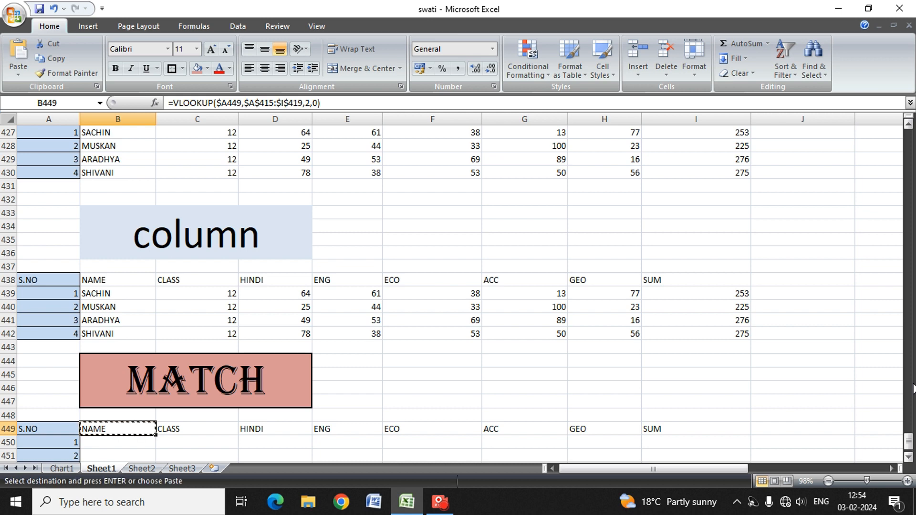
pyautogui.press('Right')
pyautogui.press('Right')
pyautogui.press('Right')
pyautogui.press('Right')
pyautogui.press('Right')
pyautogui.press('Right')
pyautogui.press('Right')
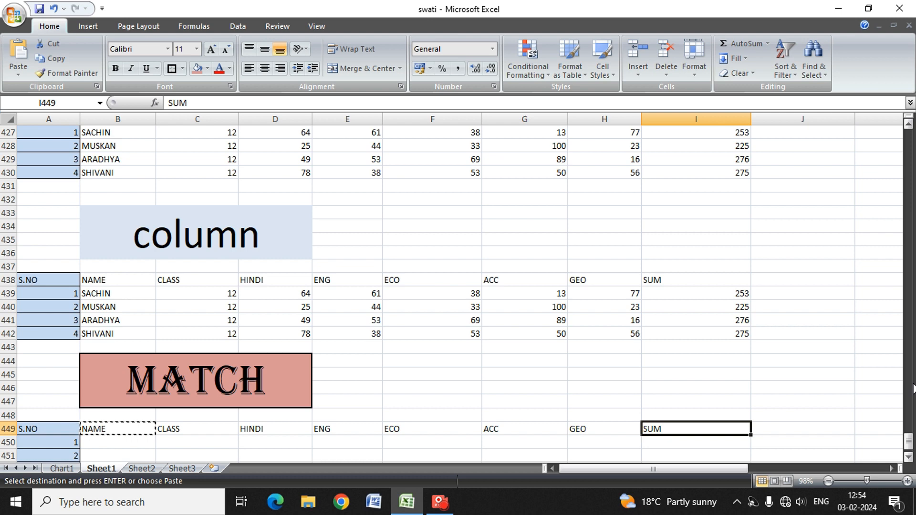
pyautogui.press('Right')
pyautogui.press('Return')
# Move the SUM header from I449 into the vacated cell B449, beside S.NO.
pyautogui.press('Left')
pyautogui.press('Left')
pyautogui.press('Left')
pyautogui.press('Left')
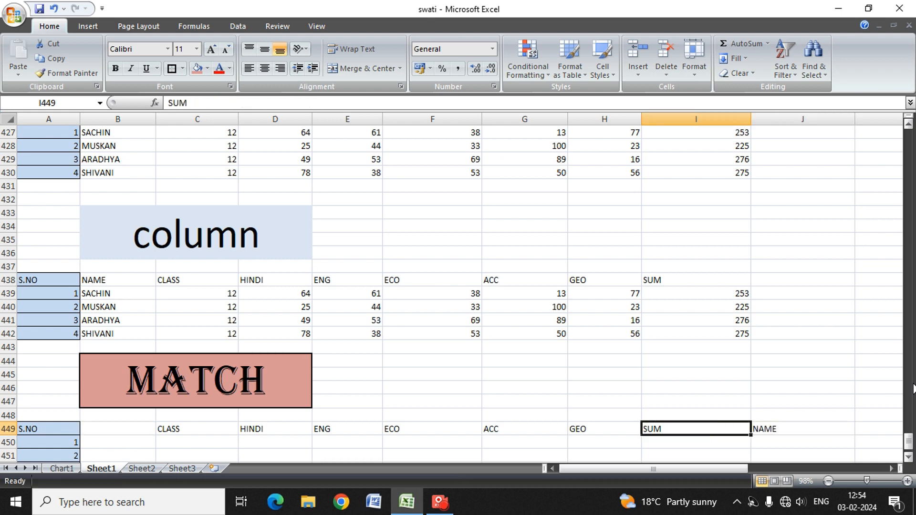
pyautogui.press('Right')
pyautogui.press('Right')
pyautogui.press('Right')
pyautogui.hotkey('ctrl', 'c')
pyautogui.press('Left')
pyautogui.press('Left')
pyautogui.press('Left')
pyautogui.press('Left')
pyautogui.press('Left')
pyautogui.press('Left')
pyautogui.press('Left')
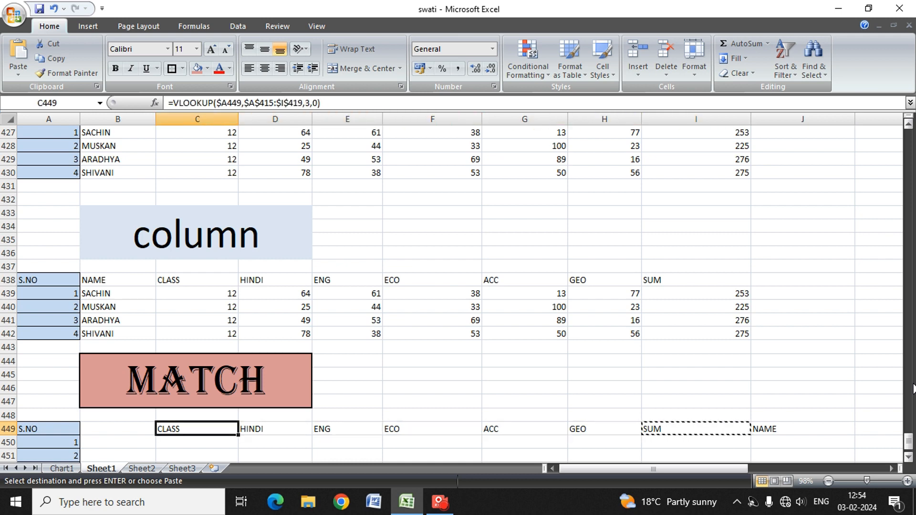
pyautogui.press('Return')
# Move the NAME header from J449 into the vacated cell I449, beside GEO.
pyautogui.press('Right')
pyautogui.press('Right')
pyautogui.press('Right')
pyautogui.press('Right')
pyautogui.press('Right')
pyautogui.press('Right')
pyautogui.press('Right')
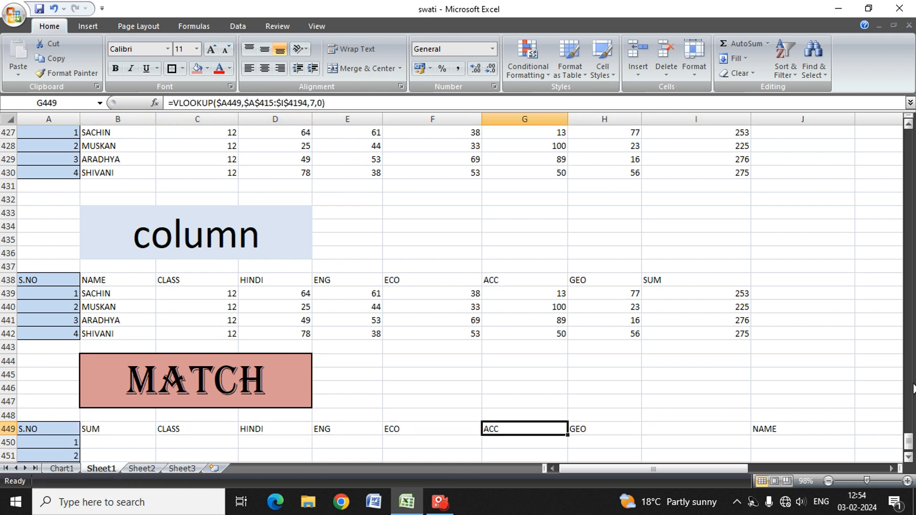
pyautogui.press('Right')
pyautogui.hotkey('ctrl', 'c')
pyautogui.press('Left')
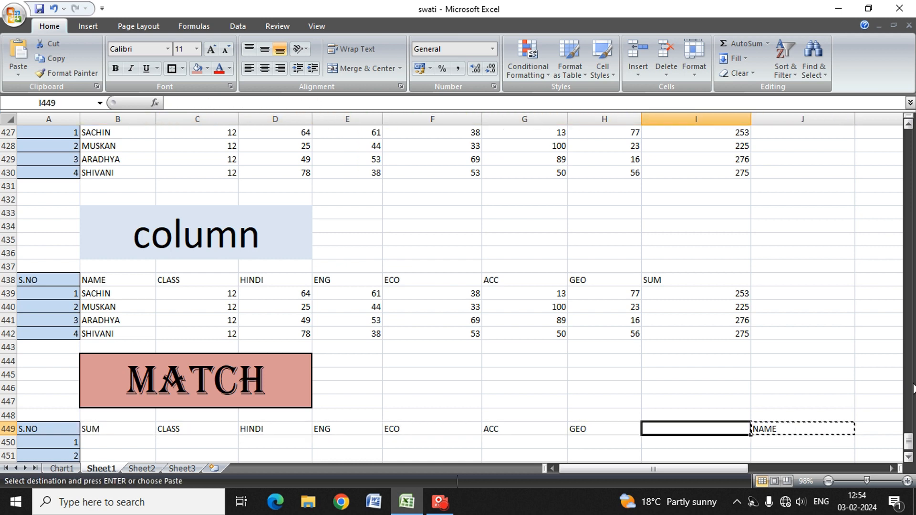
pyautogui.press('Return')
# Park the GEO header from H449 in the spare cell C451 below the header row.
pyautogui.press('Left')
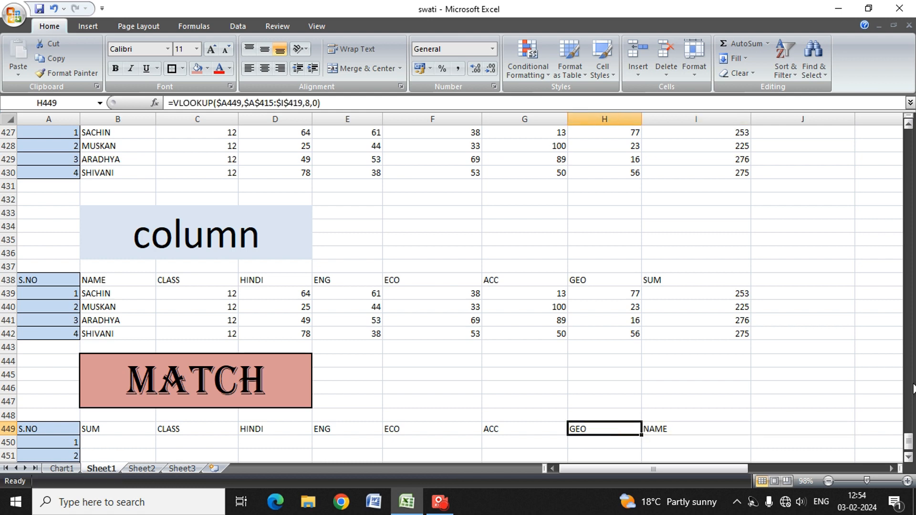
pyautogui.hotkey('ctrl', 'c')
pyautogui.press('Down')
pyautogui.press('Down')
pyautogui.press('Left')
pyautogui.press('Left')
pyautogui.press('Left')
pyautogui.press('Left')
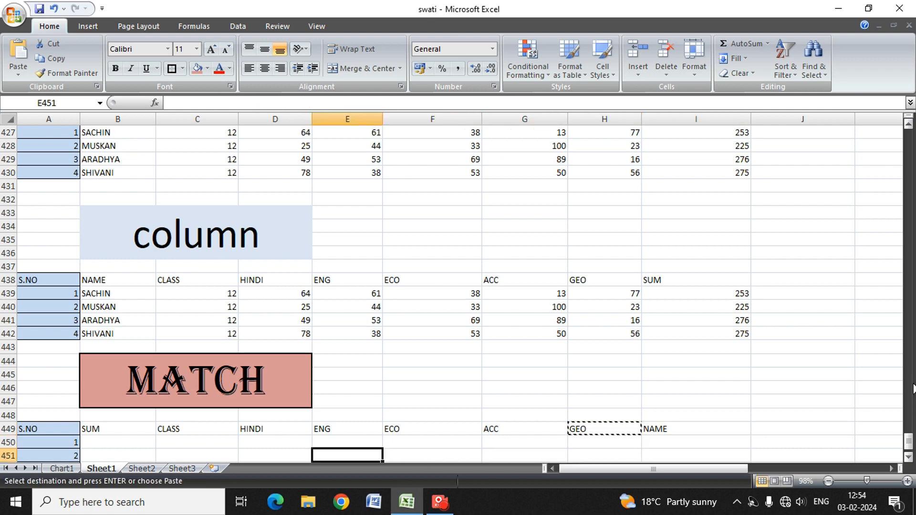
pyautogui.press('Left')
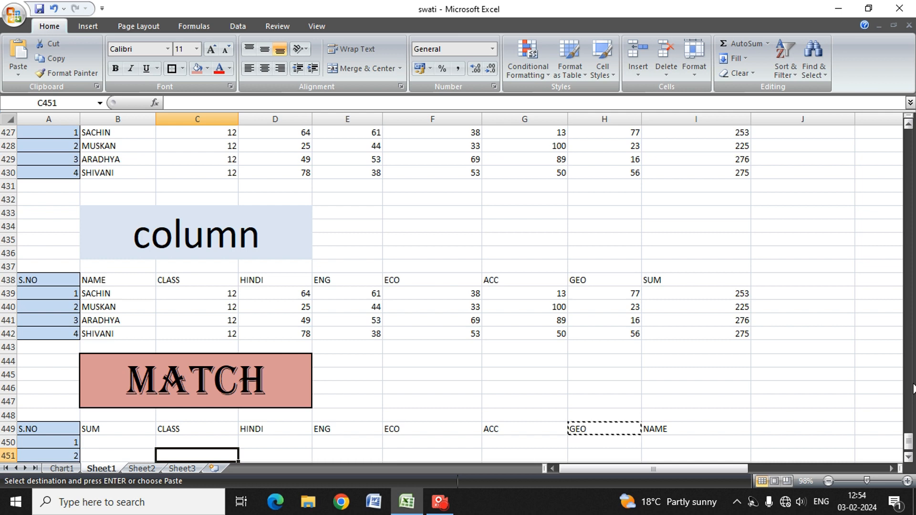
pyautogui.press('Return')
# Move the CLASS header from C449 into the vacated cell H449.
pyautogui.press('Left')
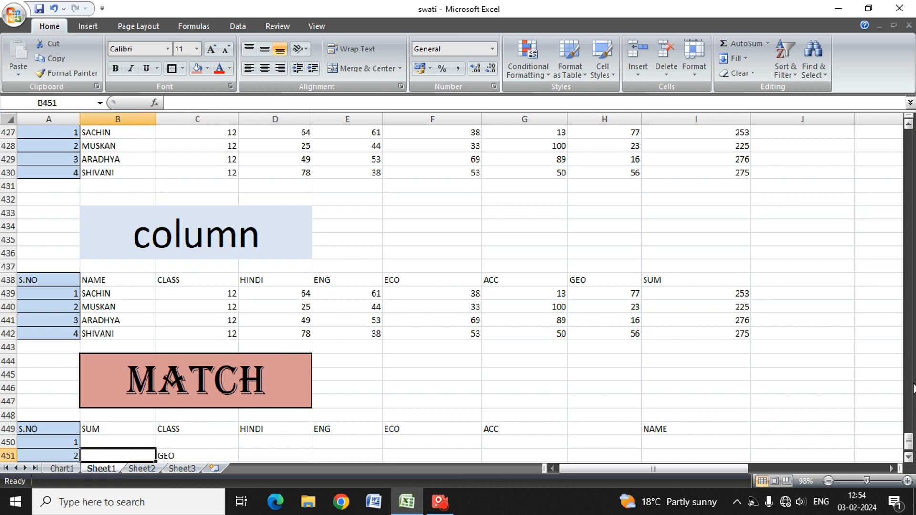
pyautogui.press('Up')
pyautogui.press('Right')
pyautogui.press('Up')
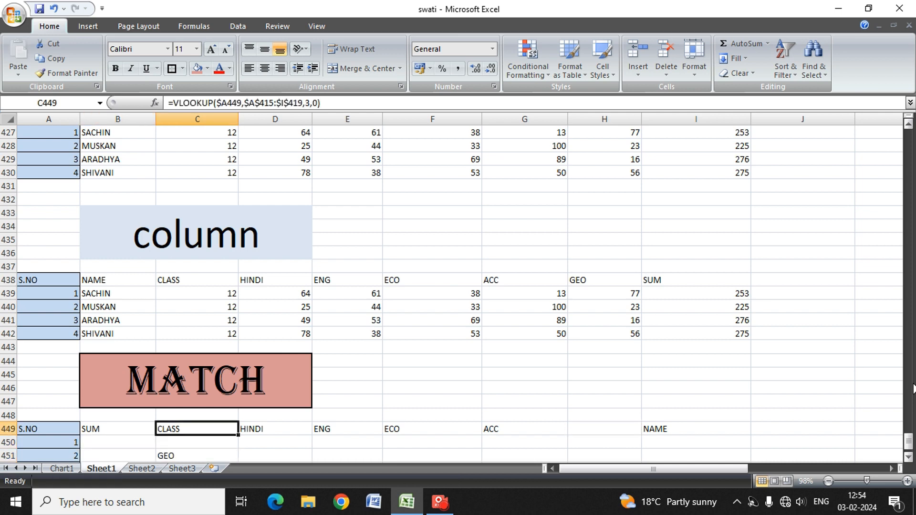
pyautogui.hotkey('ctrl', 'x')
pyautogui.press('Right')
pyautogui.press('Right')
pyautogui.press('Right')
pyautogui.press('Right')
pyautogui.press('Right')
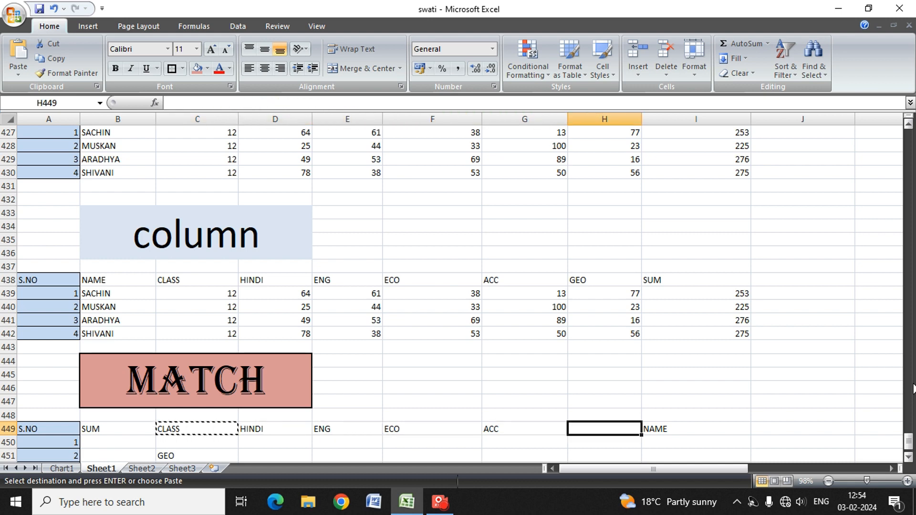
pyautogui.press('Return')
# Move the parked GEO header from C451 up into C449, beside the SUM header.
pyautogui.press('Down')
pyautogui.press('Left')
pyautogui.press('Left')
pyautogui.press('Left')
pyautogui.press('Left')
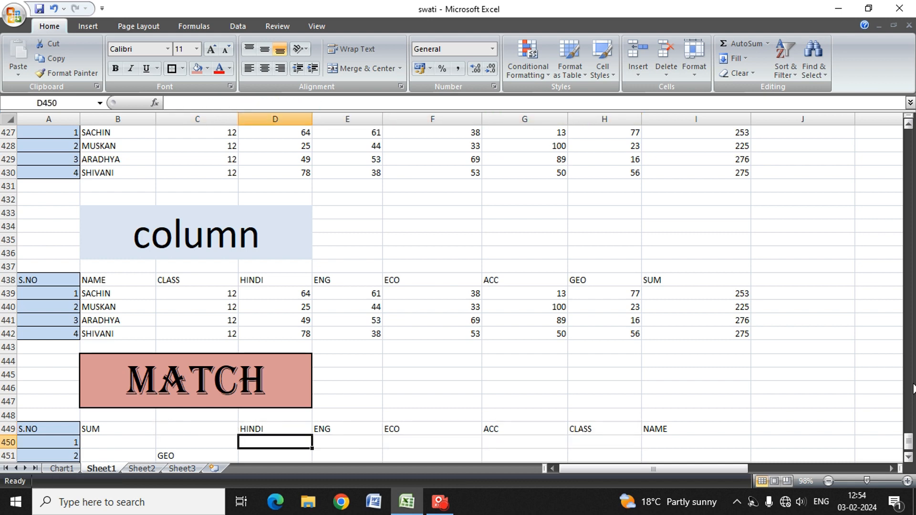
pyautogui.press('Down')
pyautogui.press('Left')
pyautogui.hotkey('ctrl', 'x')
pyautogui.press('Up')
pyautogui.press('Up')
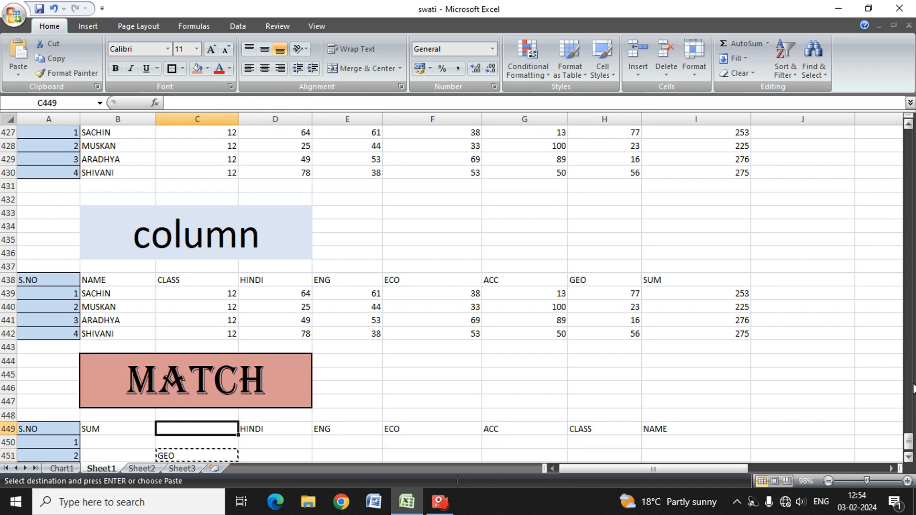
pyautogui.press('Return')
# Park the ENG header from E449 in the spare cell E451 below the header row.
pyautogui.press('Right')
pyautogui.press('Right')
pyautogui.hotkey('ctrl', 'x')
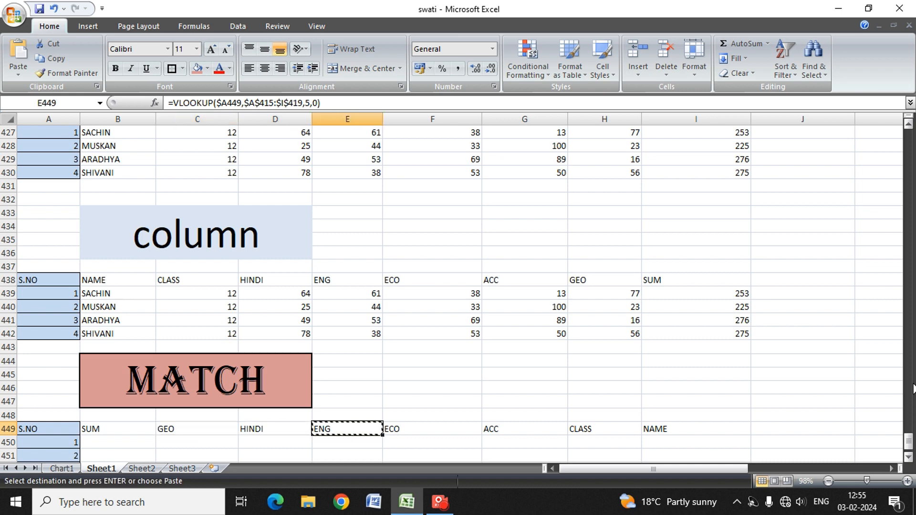
pyautogui.press('Down')
pyautogui.press('Down')
pyautogui.press('Return')
# Move the ECO header from F449 into the vacated cell E449.
pyautogui.press('Right')
pyautogui.press('Up')
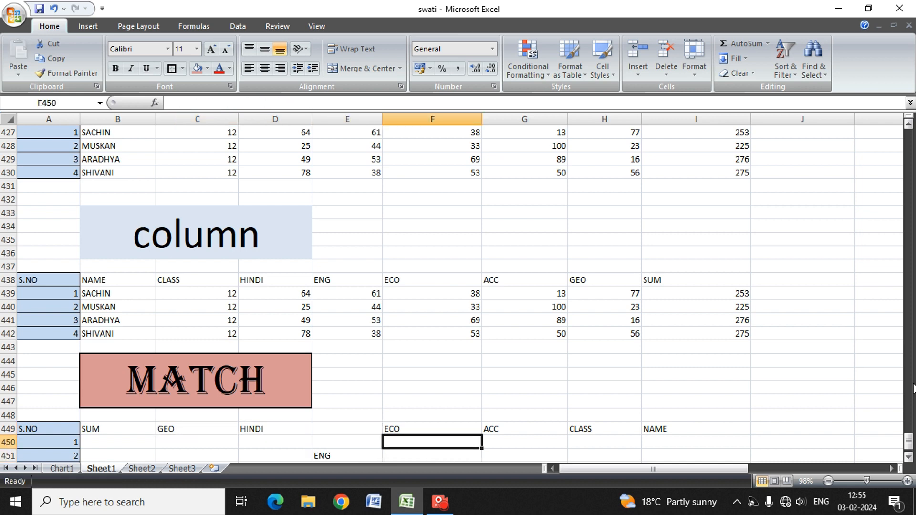
pyautogui.press('Up')
pyautogui.hotkey('ctrl', 'x')
pyautogui.press('Left')
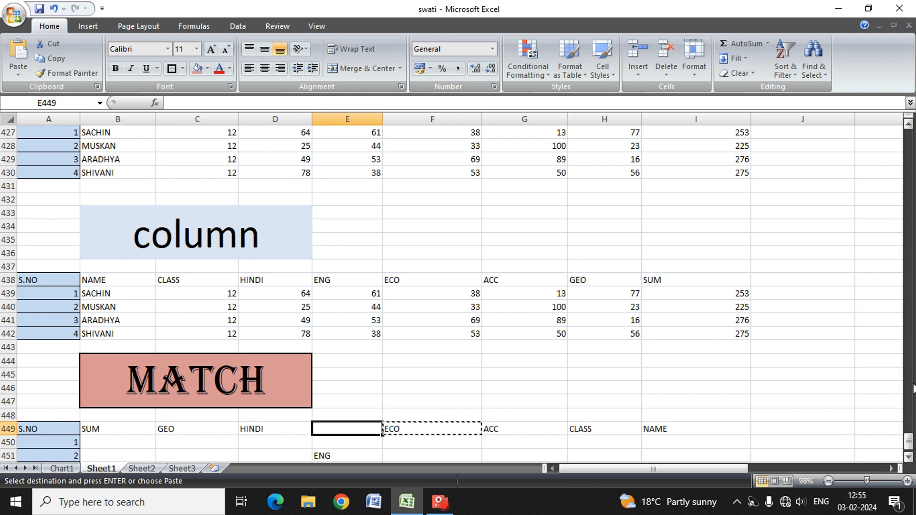
pyautogui.press('Return')
# Move the HINDI header from D449 into the vacated cell F449, beside ACC.
pyautogui.press('Down')
pyautogui.press('Left')
pyautogui.press('Left')
pyautogui.press('Up')
pyautogui.press('Right')
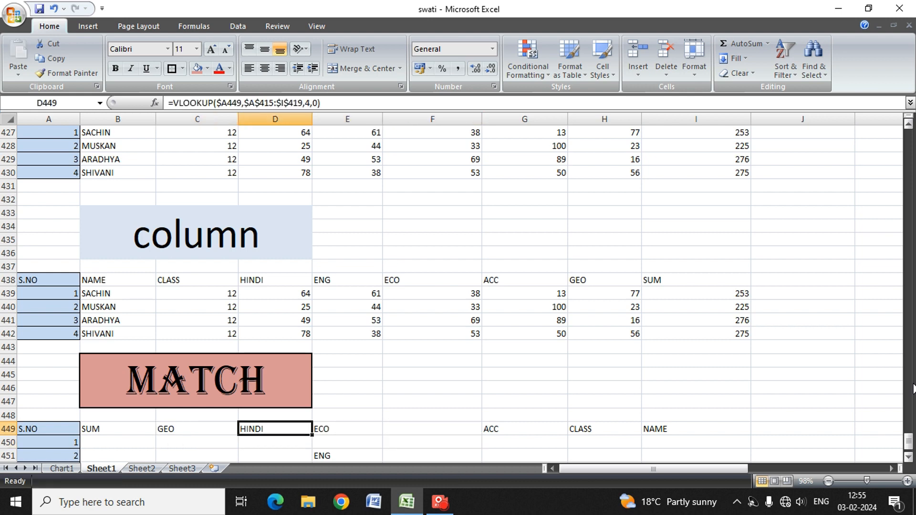
pyautogui.hotkey('ctrl', 'x')
pyautogui.press('Right')
pyautogui.press('Right')
pyautogui.press('Return')
# Move the parked ENG header from E451 into D449, between GEO and ECO.
pyautogui.press('Down')
pyautogui.press('Down')
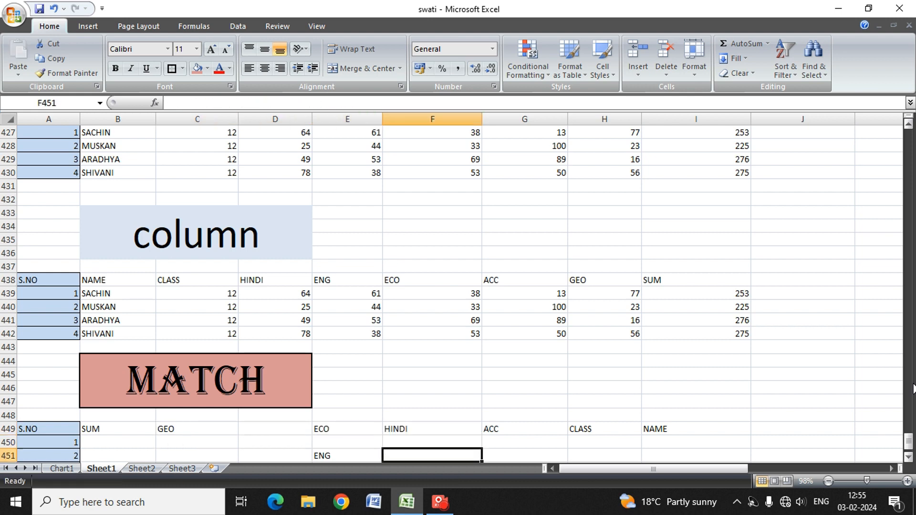
pyautogui.press('Left')
pyautogui.hotkey('ctrl', 'x')
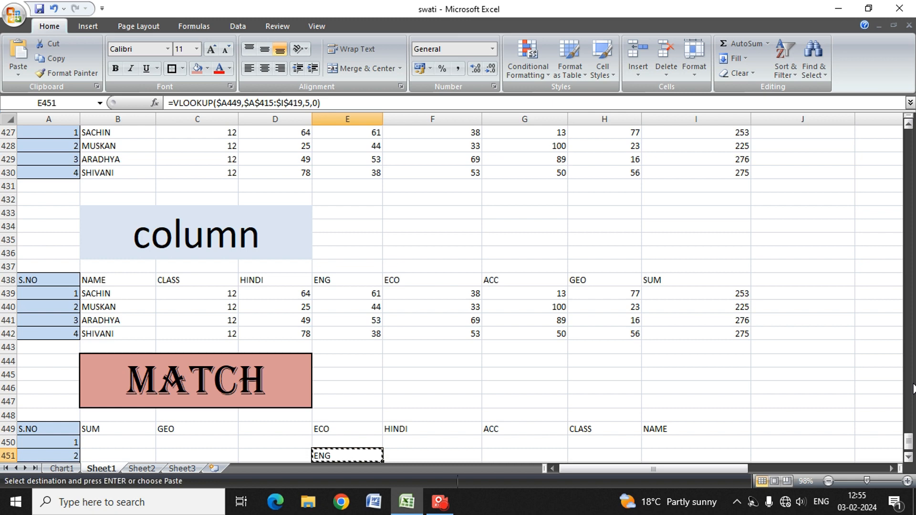
pyautogui.press('Up')
pyautogui.press('Left')
pyautogui.press('Left')
pyautogui.press('Up')
pyautogui.press('Up')
pyautogui.press('Right')
pyautogui.press('Down')
pyautogui.press('Return')
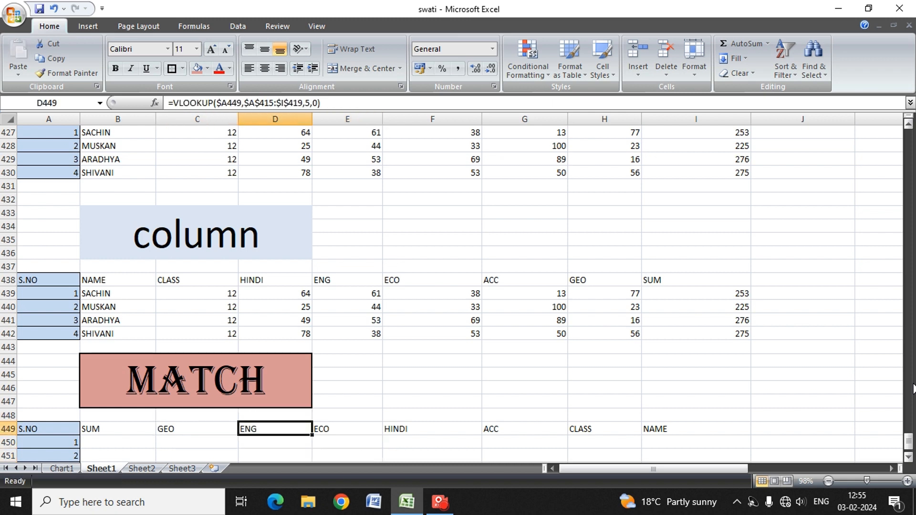
pyautogui.press('Right')
pyautogui.press('Right')
pyautogui.press('Right')
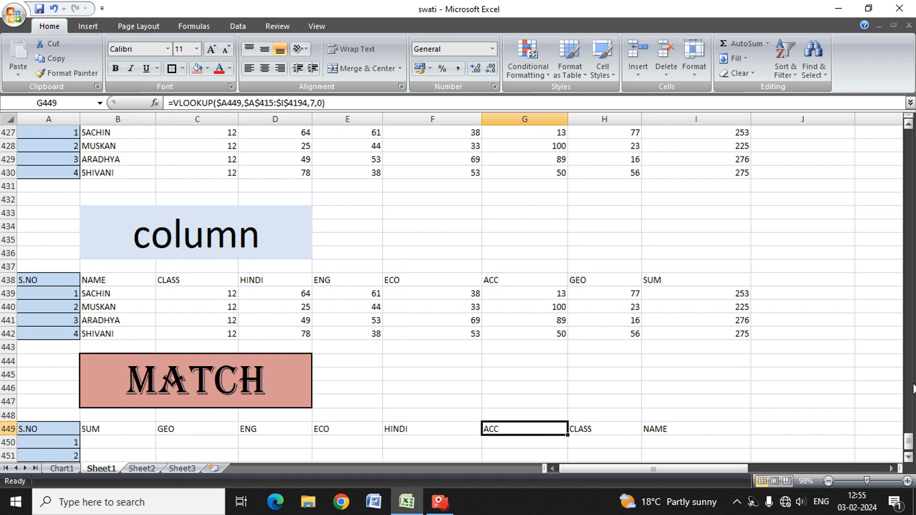
pyautogui.press('Down')
pyautogui.press('Down')
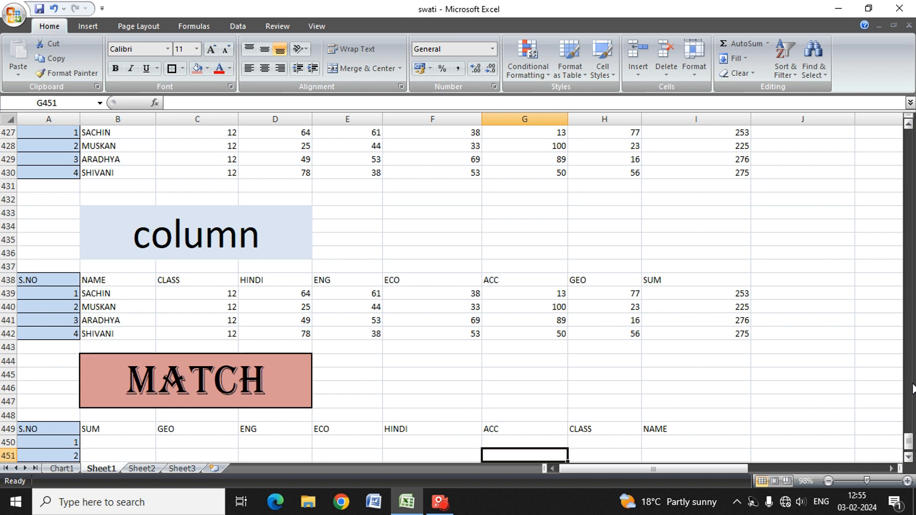
# Start a MATCH formula in empty cell F446, in the free area beside the MATCH banner.
pyautogui.press('Up')
pyautogui.press('Up')
pyautogui.press('Up')
pyautogui.press('Left')
pyautogui.press('Up')
pyautogui.press('Up')
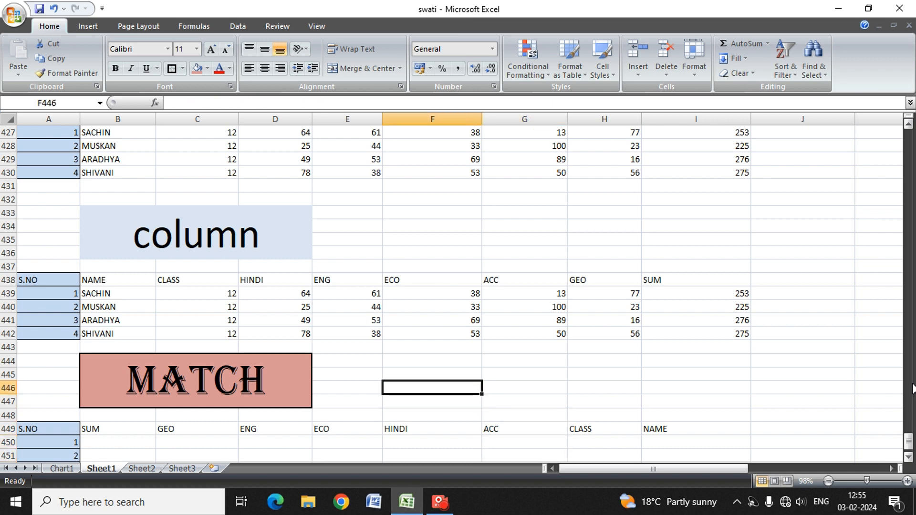
pyautogui.press('Left')
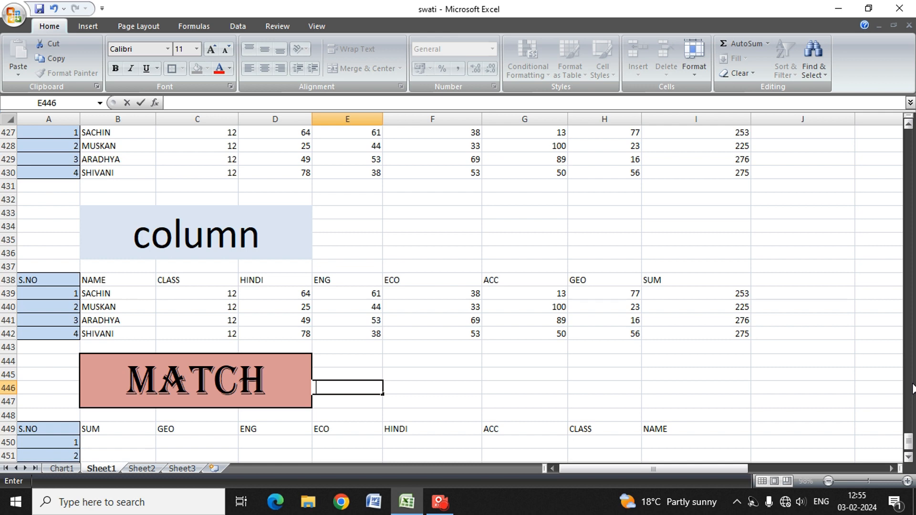
pyautogui.press('Tab')
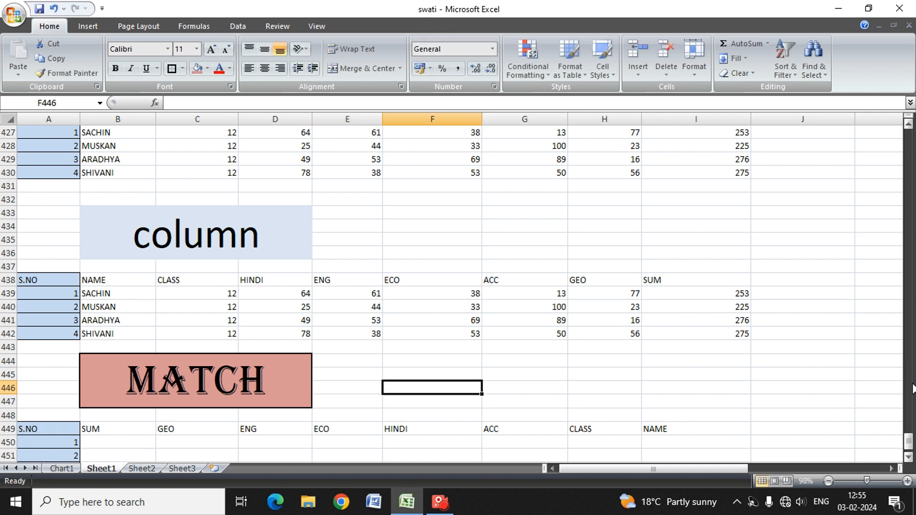
pyautogui.write('=')
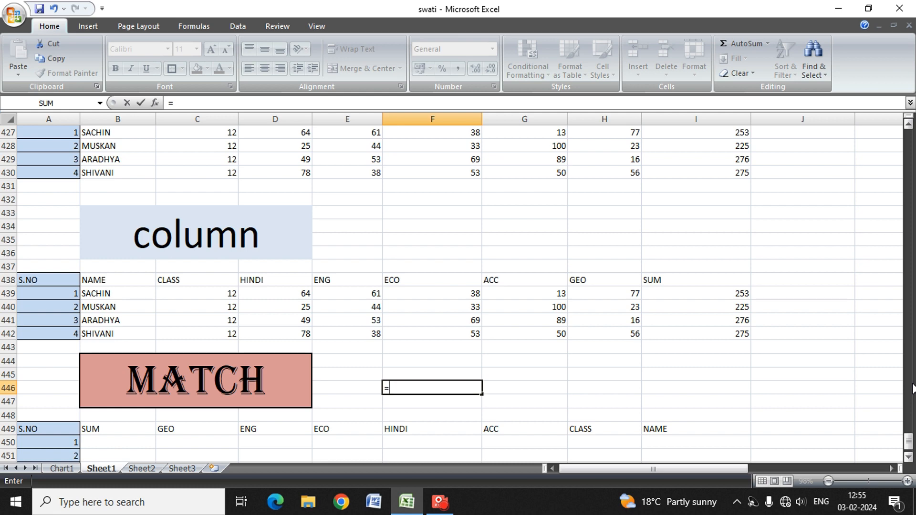
pyautogui.write('MA')
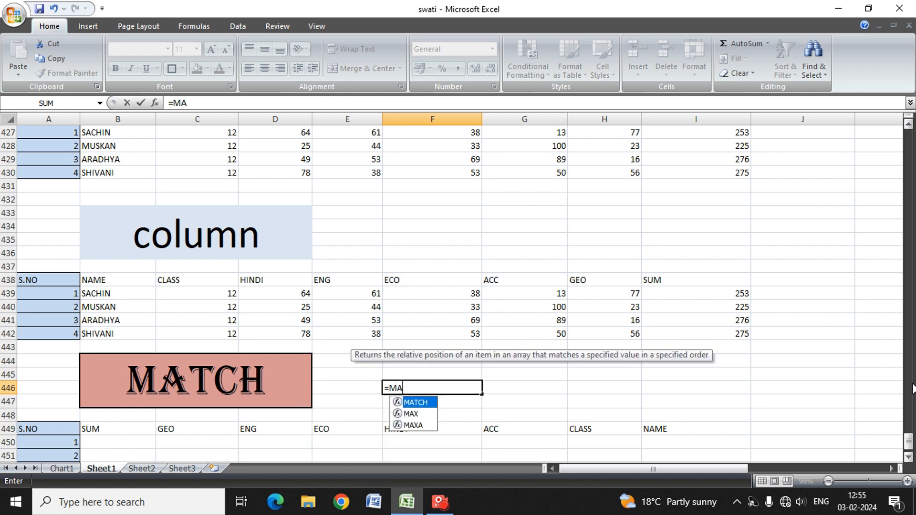
pyautogui.write('TCH(')
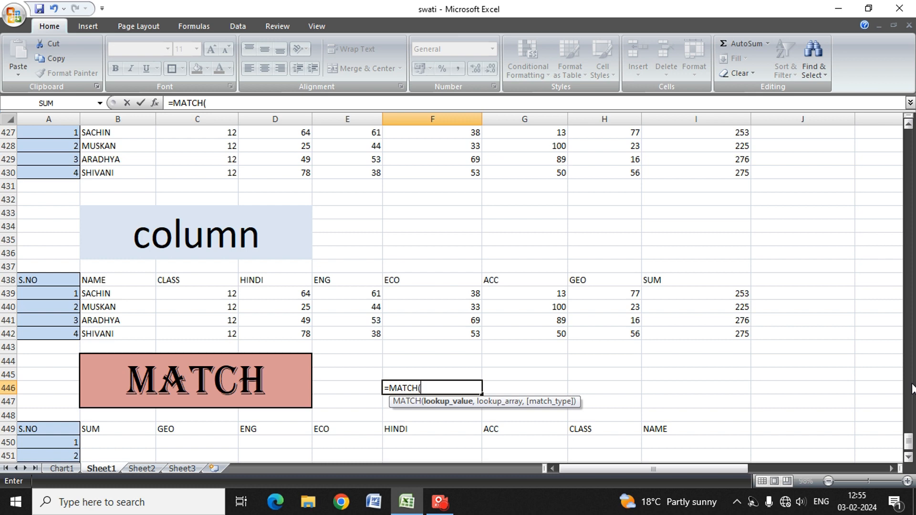
# Set the MATCH lookup value to the SUM header as B$449, locking only the row.
pyautogui.press('Down')
pyautogui.press('Left')
pyautogui.press('Left')
pyautogui.press('Left')
pyautogui.press('Left')
pyautogui.press('Left')
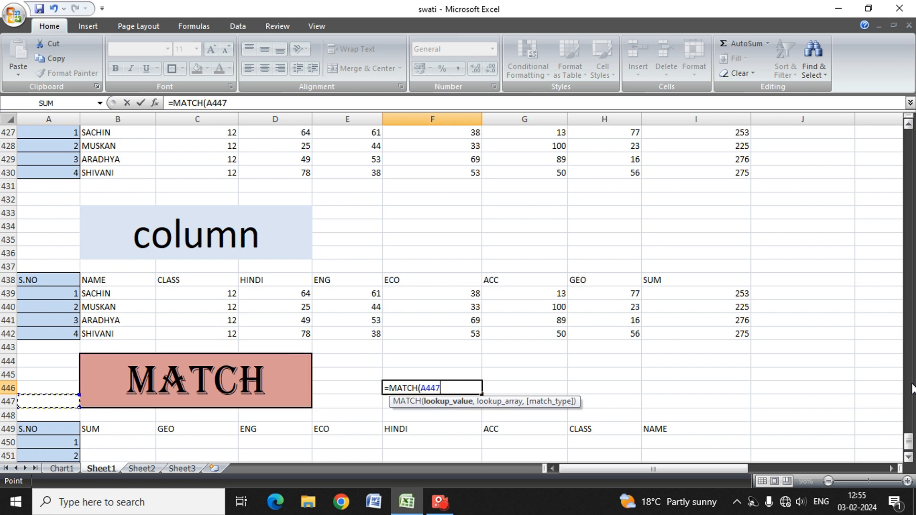
pyautogui.press('Down')
pyautogui.press('Down')
pyautogui.press('Right')
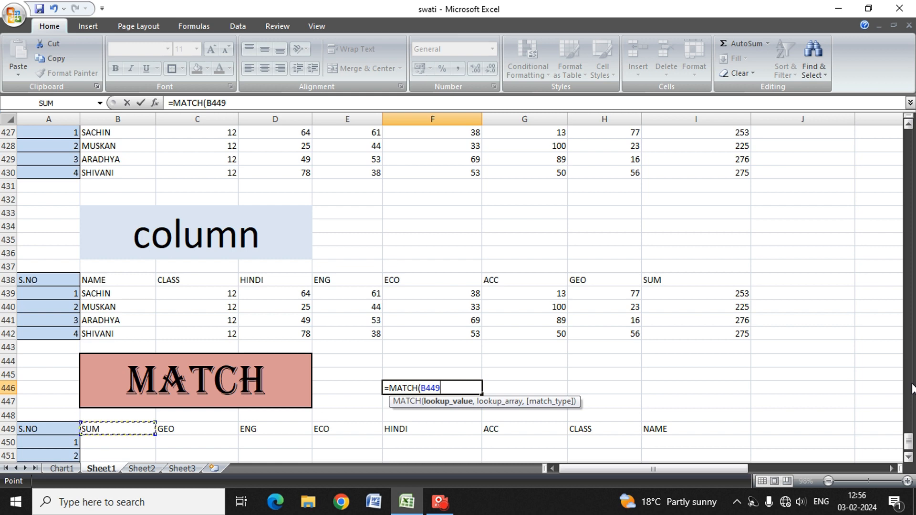
pyautogui.press('F4')
pyautogui.press('F4')
pyautogui.write(',')
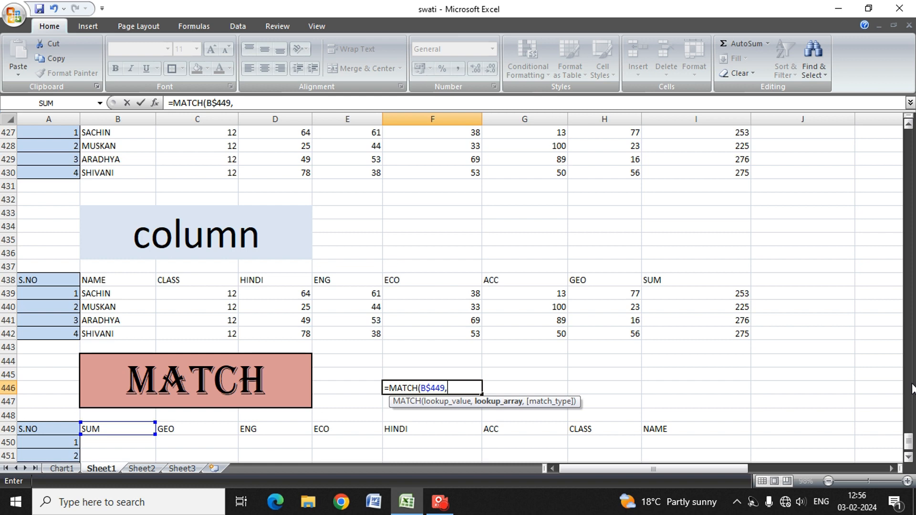
# Point the MATCH lookup array at its starting cell A438, the S.NO header of the table under the column banner.
pyautogui.press('Up')
pyautogui.press('Up')
pyautogui.press('Up')
pyautogui.press('Left')
pyautogui.press('Left')
pyautogui.press('Left')
pyautogui.press('Left')
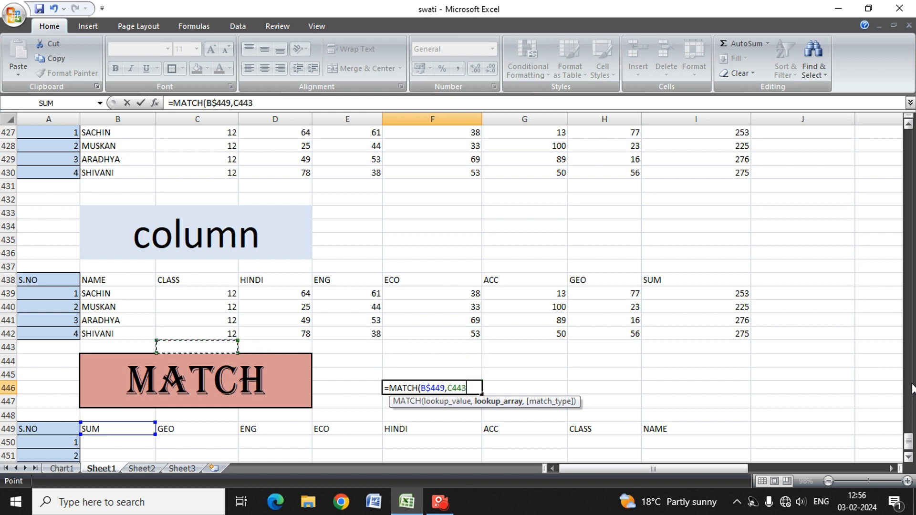
pyautogui.press('Left')
pyautogui.press('Up')
pyautogui.press('Up')
pyautogui.press('Up')
pyautogui.press('Up')
pyautogui.press('Up')
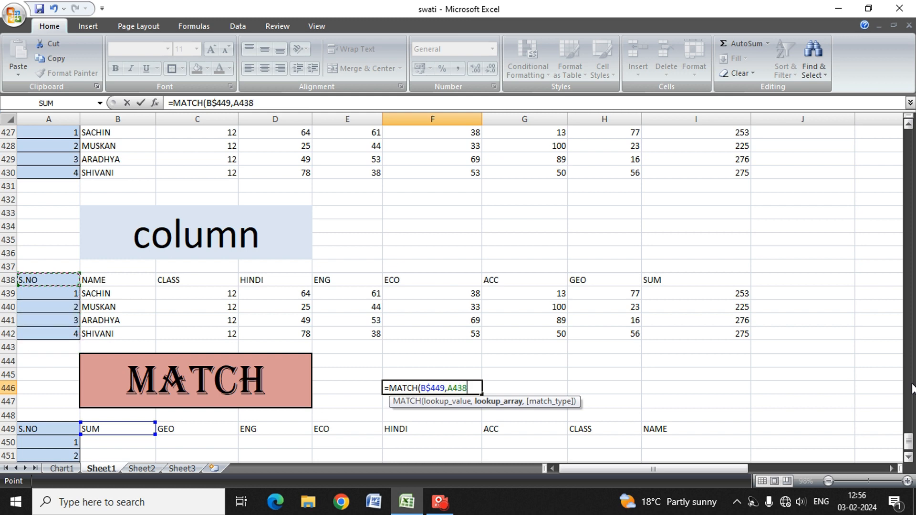
pyautogui.hotkey('shift', 'Right')
pyautogui.hotkey('shift', 'Right')
pyautogui.hotkey('shift', 'Right')
pyautogui.hotkey('shift', 'Right')
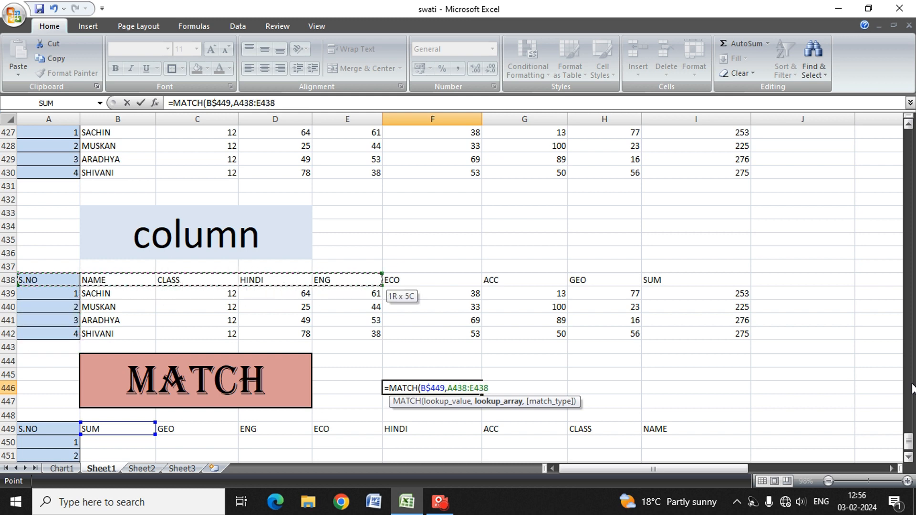
pyautogui.hotkey('shift', 'Left')
pyautogui.hotkey('shift', 'Left')
pyautogui.hotkey('shift', 'Left')
pyautogui.hotkey('shift', 'Left')
pyautogui.hotkey('shift', 'Down')
pyautogui.hotkey('shift', 'Down')
pyautogui.hotkey('shift', 'Down')
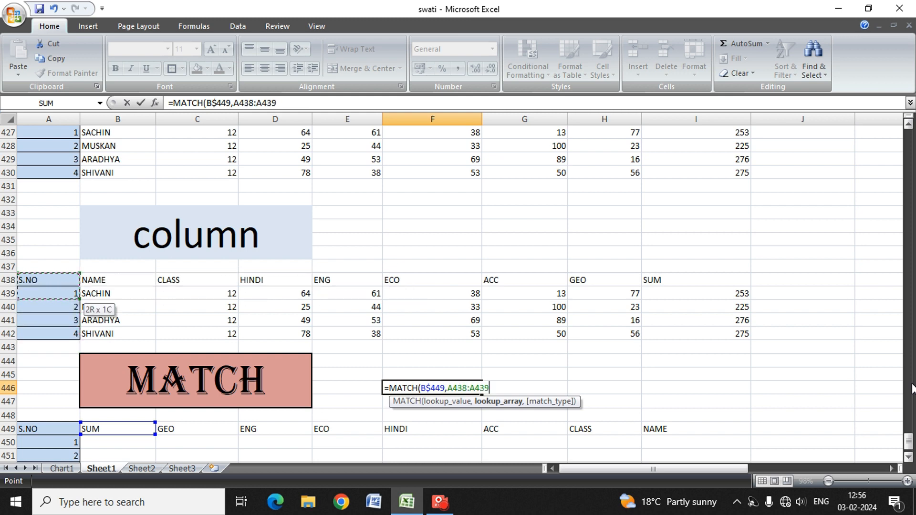
pyautogui.hotkey('shift', 'Down')
pyautogui.hotkey('shift', 'Down')
pyautogui.press('Up')
pyautogui.press('Up')
pyautogui.press('Down')
pyautogui.press('Down')
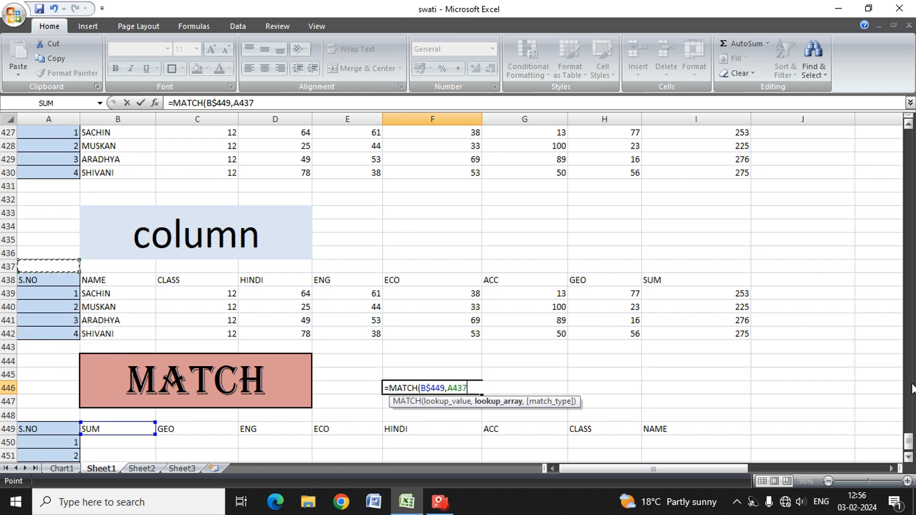
# Extend the lookup array across the header row to I438 and make it absolute as $A$438:$I$438.
pyautogui.hotkey('shift', 'Right')
pyautogui.hotkey('shift', 'Right')
pyautogui.hotkey('shift', 'Right')
pyautogui.hotkey('shift', 'Right')
pyautogui.hotkey('shift', 'Right')
pyautogui.hotkey('shift', 'Right')
pyautogui.hotkey('shift', 'Right')
pyautogui.hotkey('shift', 'Right')
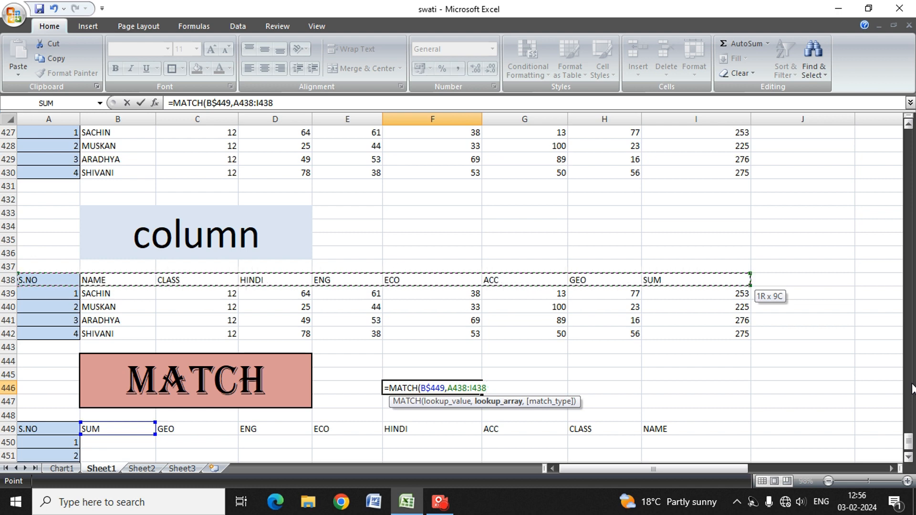
pyautogui.press('F4')
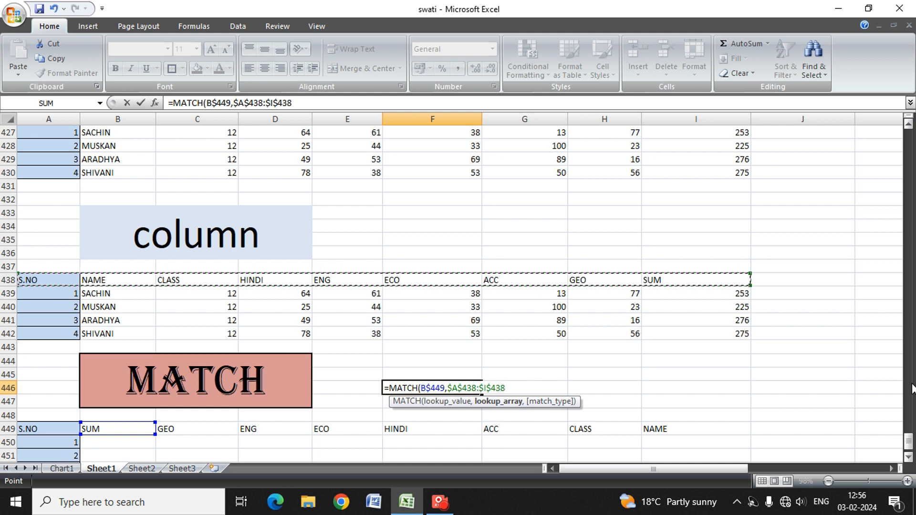
# Complete the MATCH formula with match type 0 for an exact match.
pyautogui.write(',0')
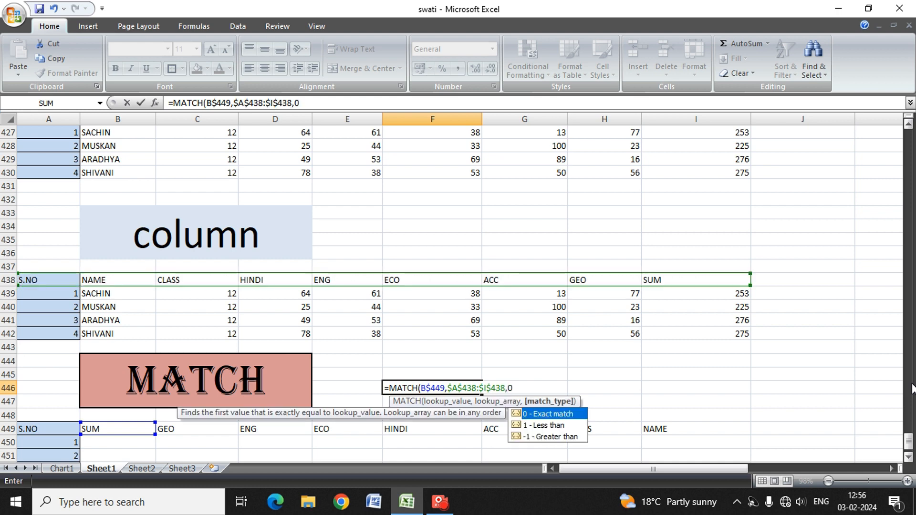
pyautogui.write(')')
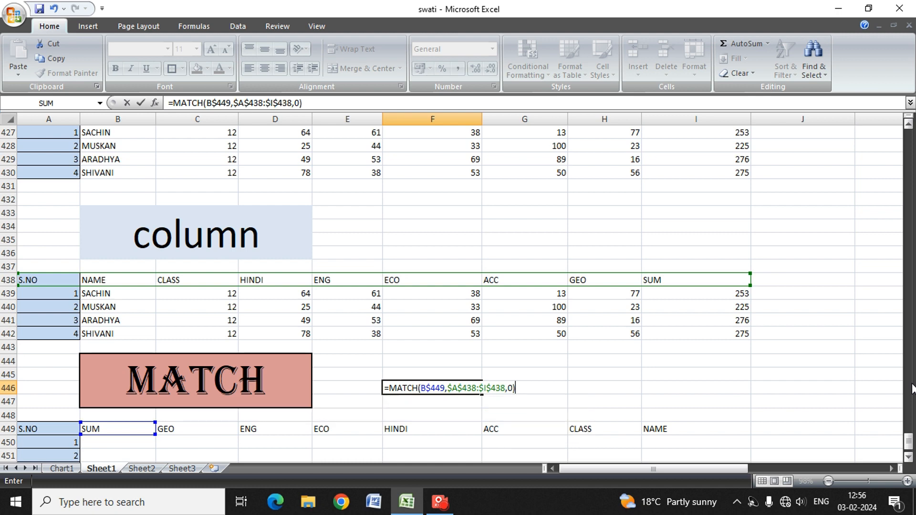
pyautogui.press('Return')
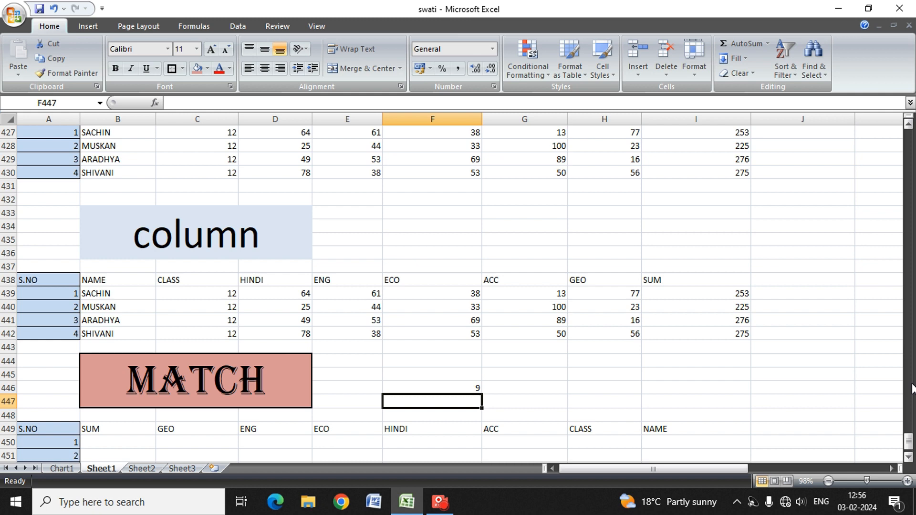
# Move the MATCH formula from F446 into B448, directly above the SUM header.
pyautogui.press('Up')
pyautogui.hotkey('ctrl', 'c')
pyautogui.press('Left')
pyautogui.press('Left')
pyautogui.press('Left')
pyautogui.press('Left')
pyautogui.press('Left')
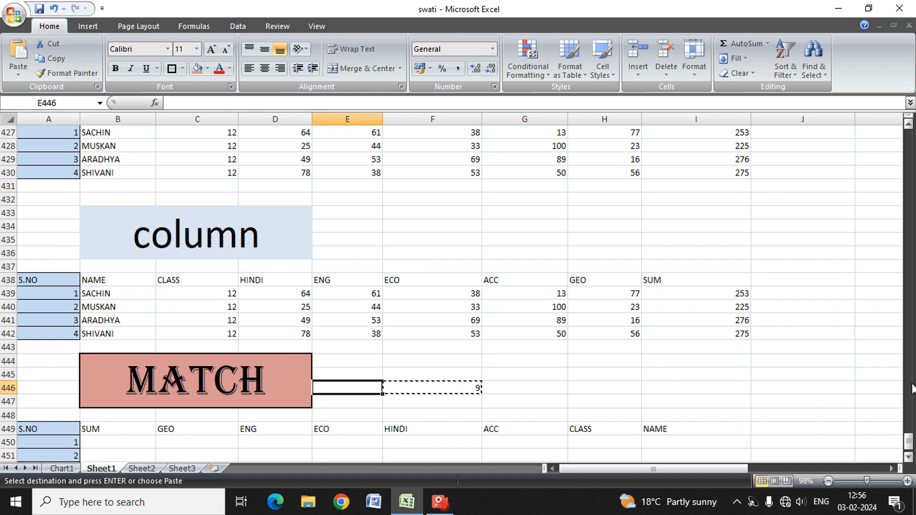
pyautogui.press('Down')
pyautogui.press('Down')
pyautogui.press('Down')
pyautogui.press('Right')
pyautogui.press('Up')
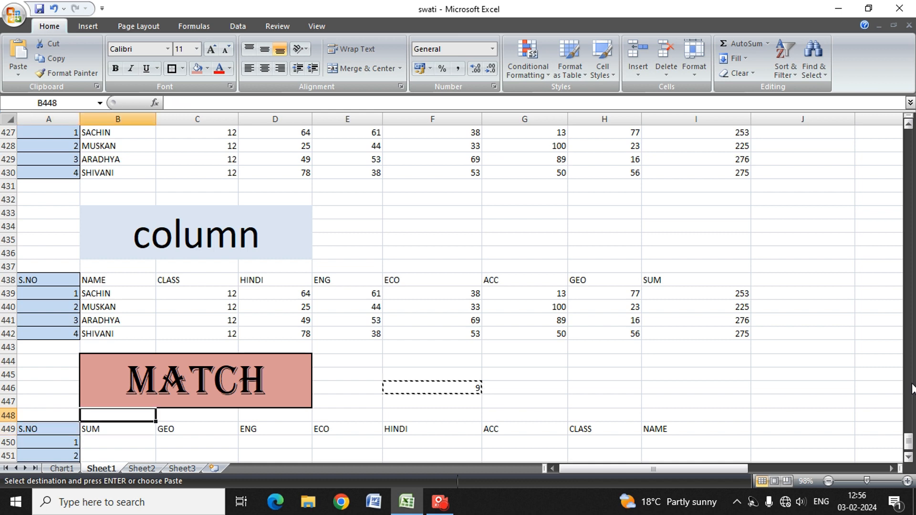
pyautogui.press('Return')
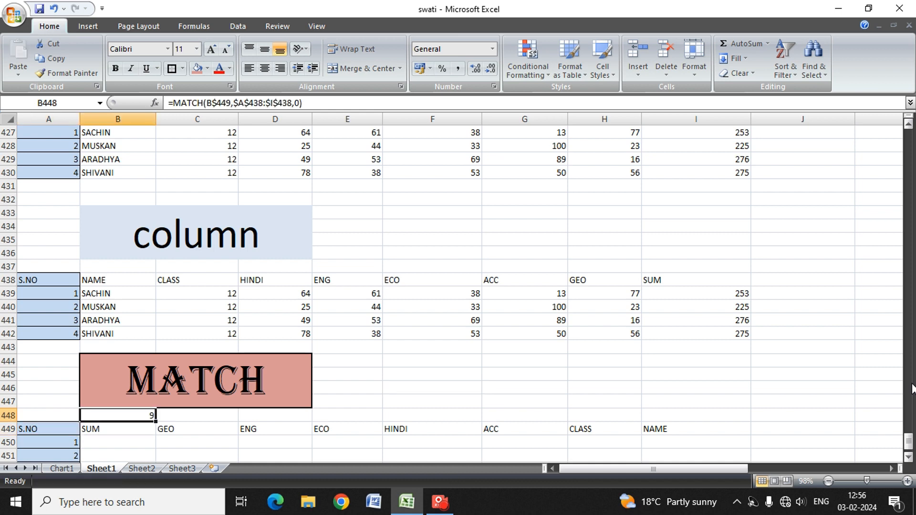
# Fill the MATCH formula from B448 rightward through I448, above all the headers up to NAME.
pyautogui.hotkey('shift', 'Right')
pyautogui.hotkey('shift', 'Right')
pyautogui.hotkey('shift', 'Right')
pyautogui.hotkey('shift', 'Right')
pyautogui.hotkey('shift', 'Right')
pyautogui.hotkey('shift', 'Right')
pyautogui.hotkey('shift', 'Right')
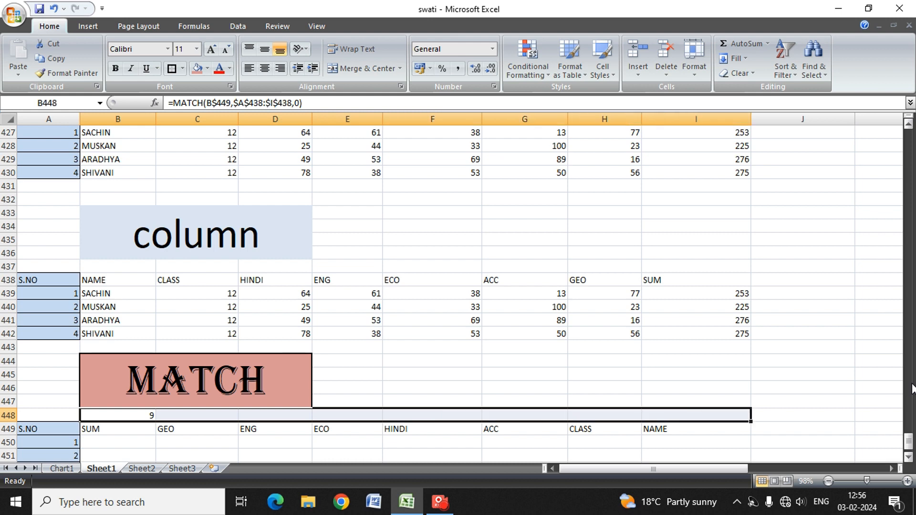
pyautogui.hotkey('ctrl', 'r')
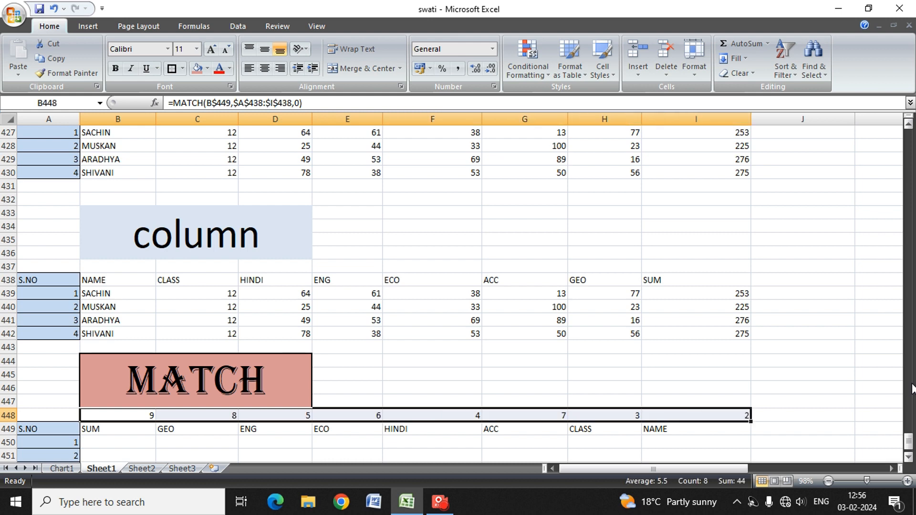
# Examine the MATCH position numbers in row 448 against the rearranged headers in row 449.
pyautogui.press('Down')
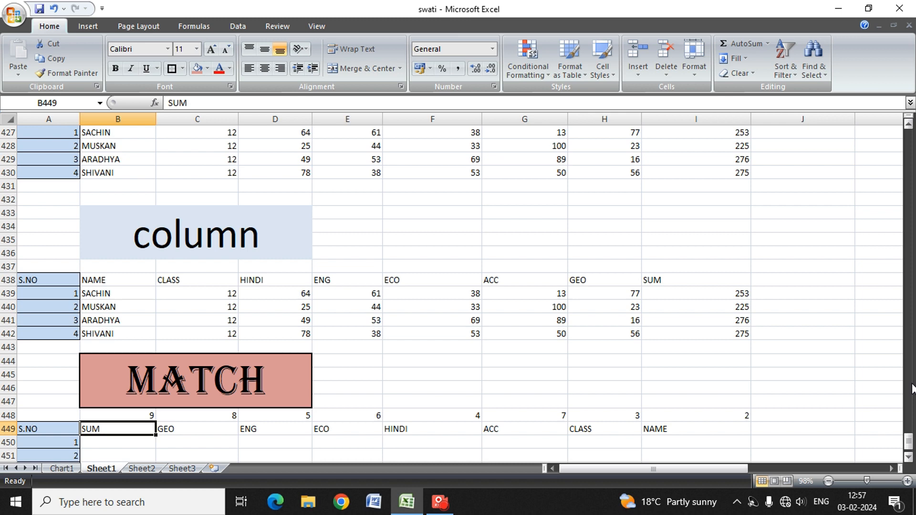
pyautogui.press('Down')
pyautogui.press('Right')
pyautogui.press('Right')
pyautogui.press('Up')
pyautogui.press('Left')
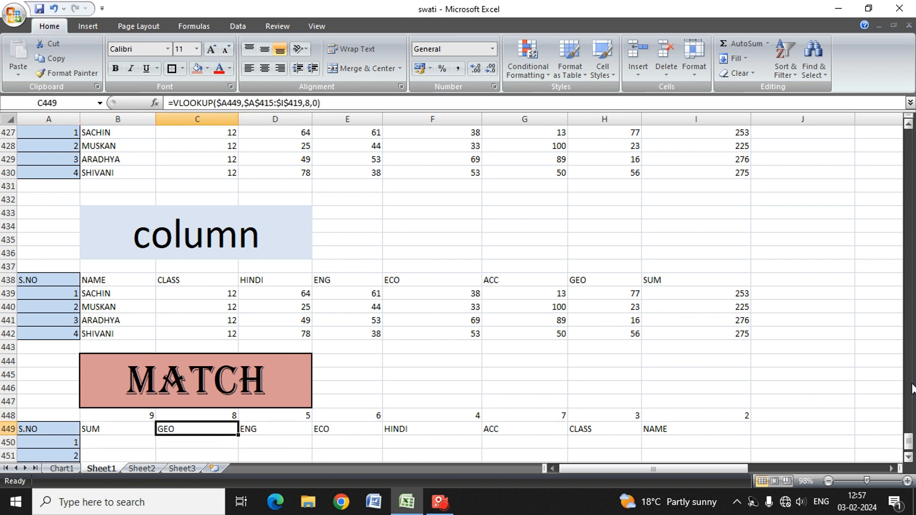
pyautogui.press('Right')
pyautogui.press('Right')
pyautogui.press('Right')
pyautogui.press('Right')
pyautogui.press('Right')
pyautogui.press('Right')
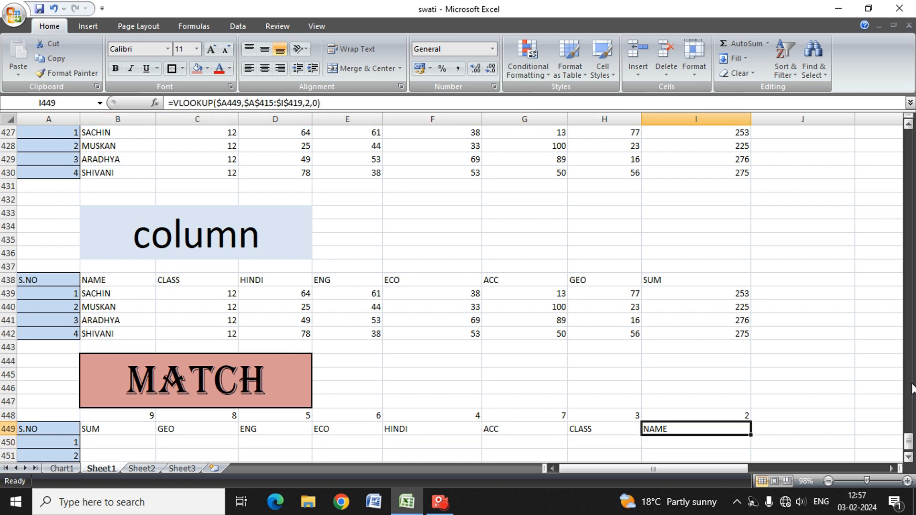
pyautogui.press('Left')
pyautogui.press('Left')
pyautogui.press('Up')
pyautogui.press('Left')
pyautogui.press('Left')
pyautogui.press('Left')
pyautogui.press('Left')
pyautogui.press('Left')
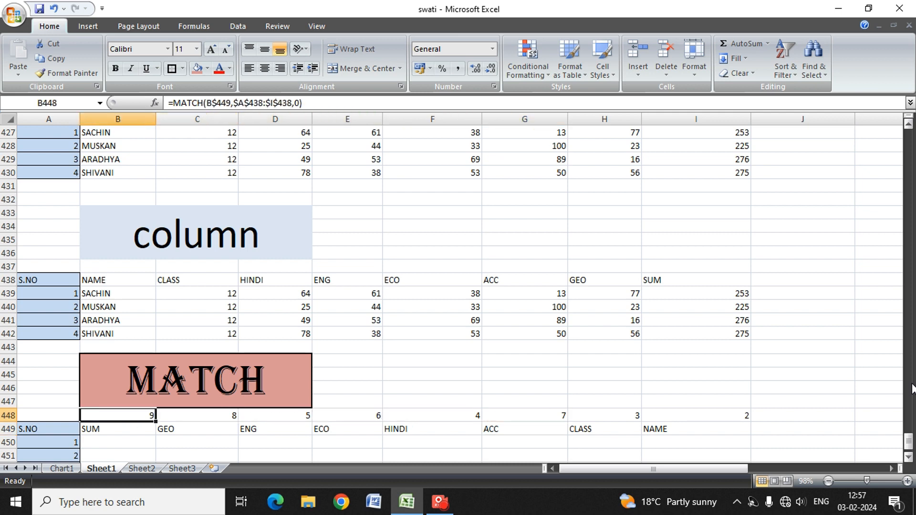
# Start a VLOOKUP formula in B450 under the SUM header, with the column-locked S.NO cell $A450 as lookup value.
pyautogui.press('Down')
pyautogui.press('Down')
pyautogui.press('Down')
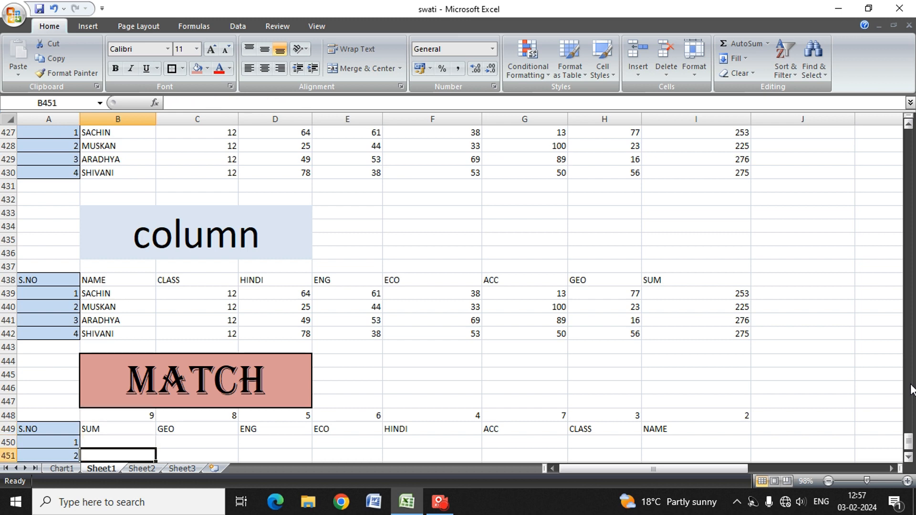
pyautogui.press('Down')
pyautogui.press('Up')
pyautogui.press('Up')
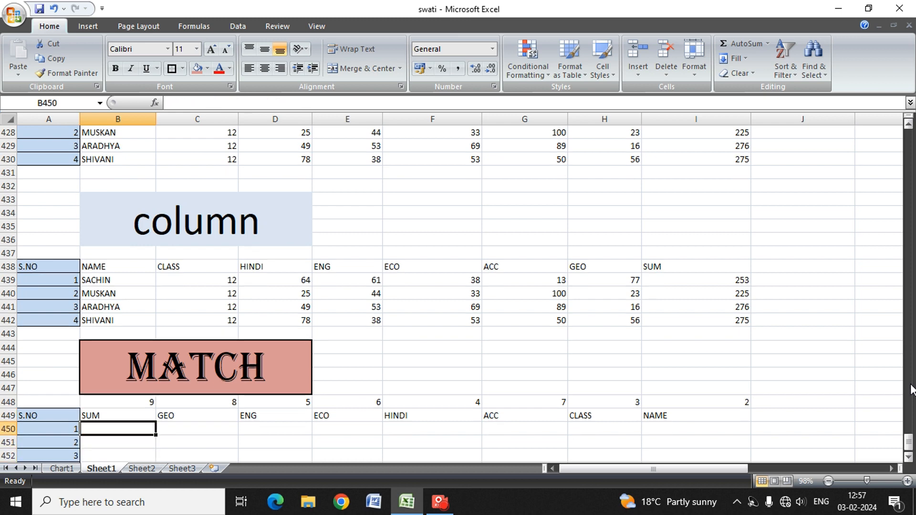
pyautogui.write('=VLOOU')
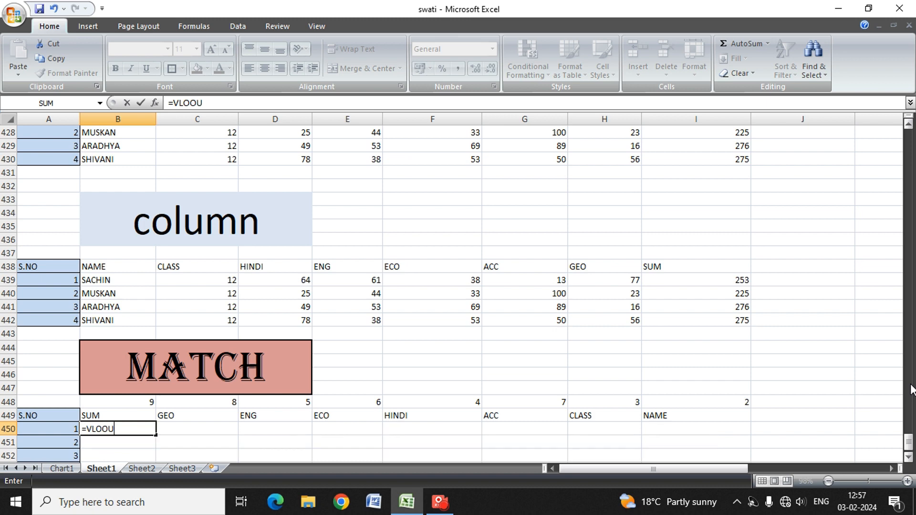
pyautogui.press('BackSpace')
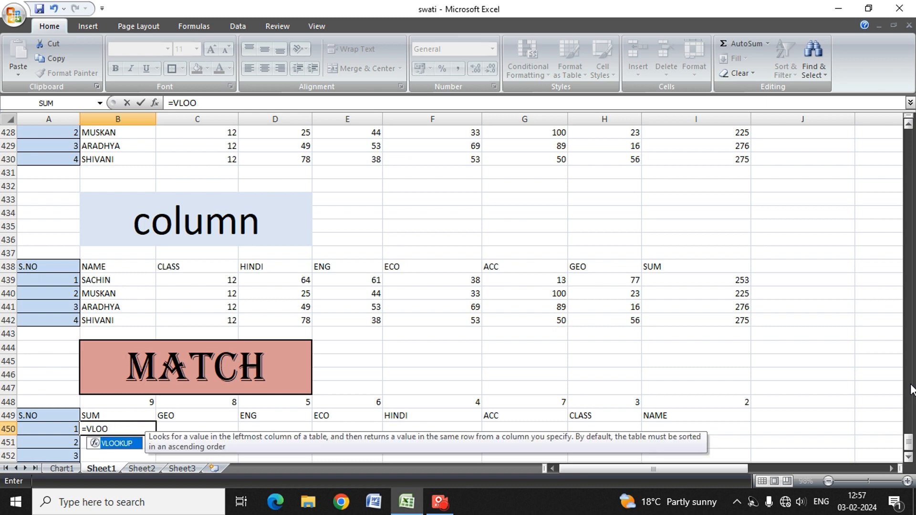
pyautogui.press('Tab')
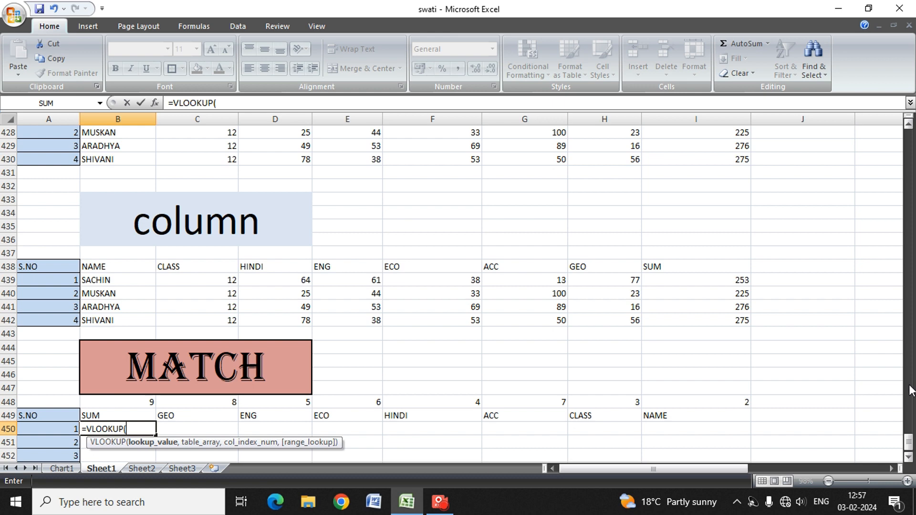
pyautogui.press('Left')
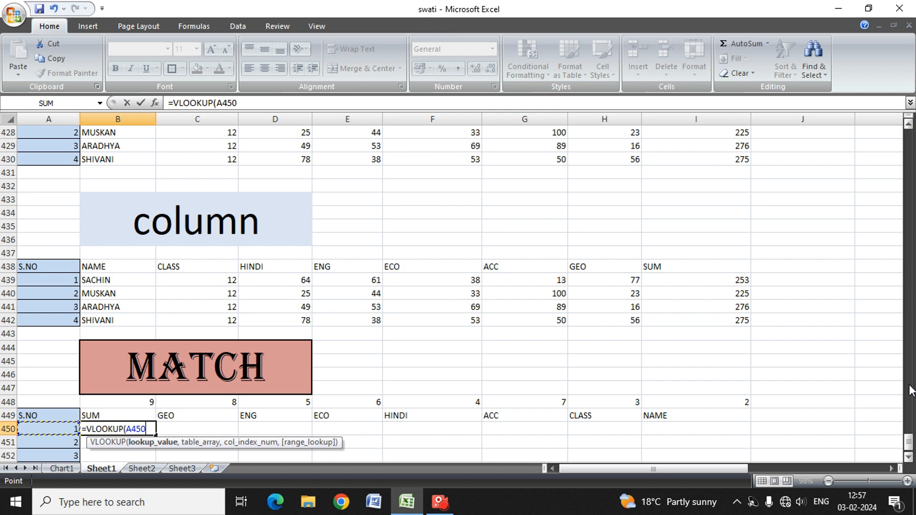
pyautogui.press('F4')
pyautogui.press('F4')
pyautogui.press('F4')
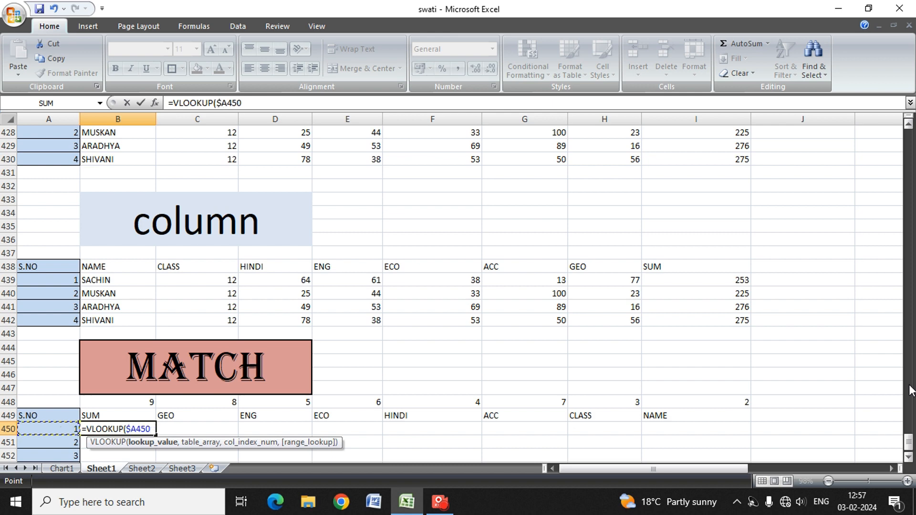
pyautogui.write(',')
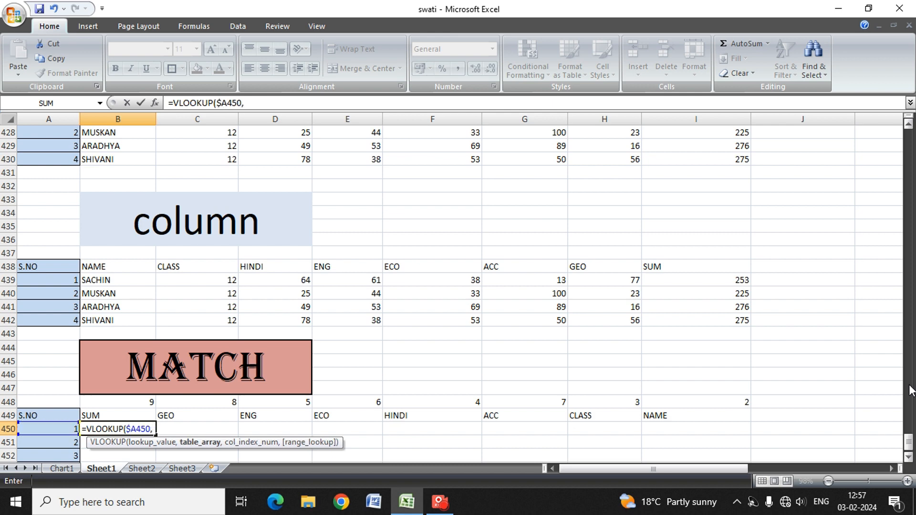
# Set the VLOOKUP table array to the source table under the column banner as the absolute range $A$438:$I$442.
pyautogui.press('Up')
pyautogui.press('Up')
pyautogui.press('Left')
pyautogui.press('Up')
pyautogui.press('Up')
pyautogui.press('Up')
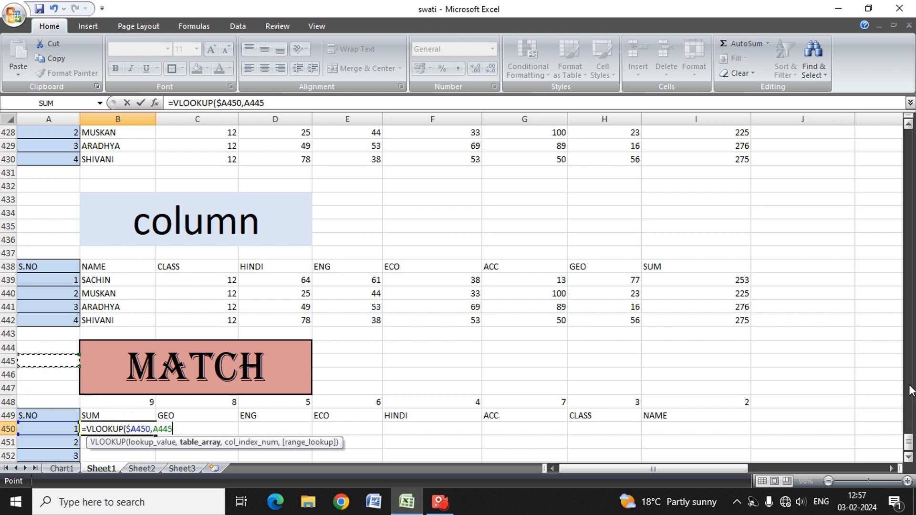
pyautogui.press('Up')
pyautogui.press('Up')
pyautogui.press('Up')
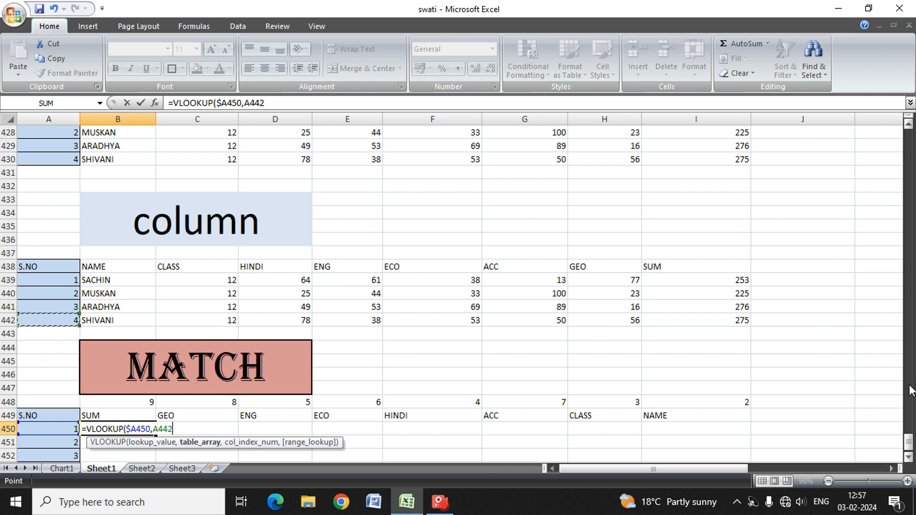
pyautogui.hotkey('ctrl', 'shift', 'Up')
pyautogui.hotkey('ctrl', 'shift', 'Right')
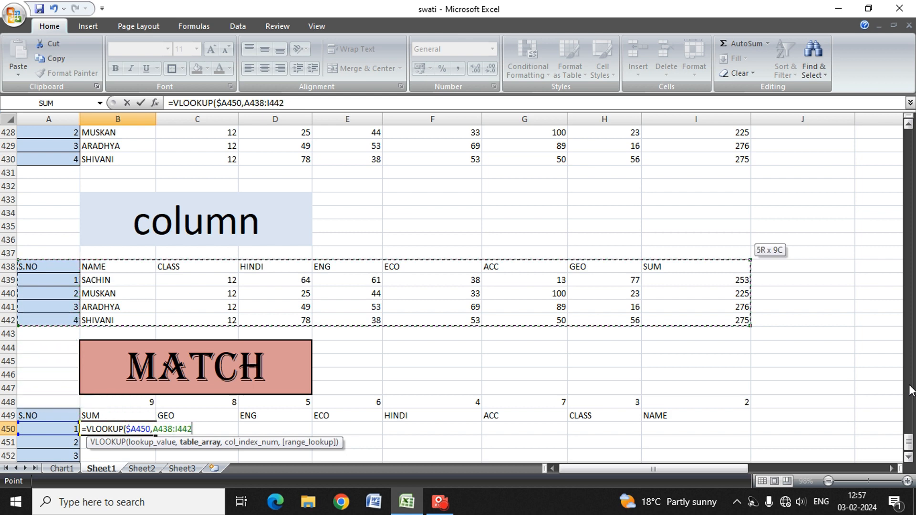
pyautogui.press('F4')
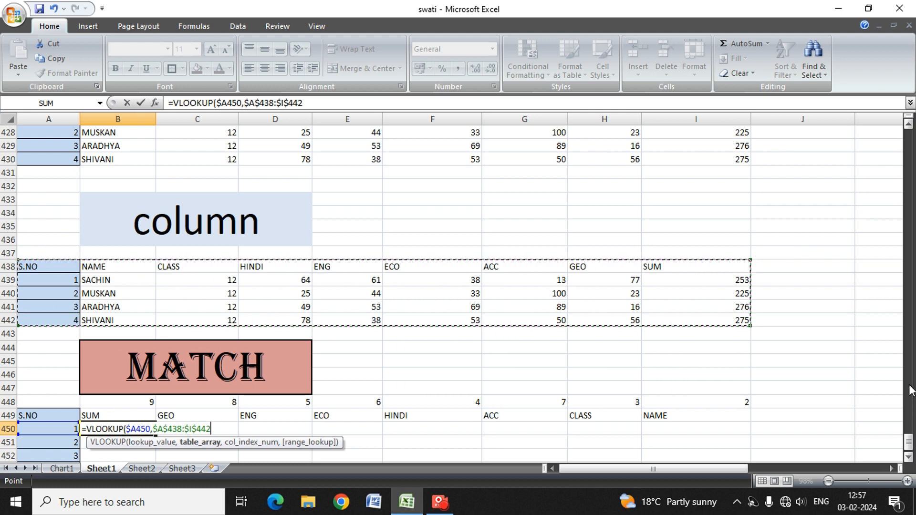
# Nest a MATCH function as the VLOOKUP column index, with the row-locked SUM header B$449 as its lookup value.
pyautogui.write(',')
pyautogui.write('M')
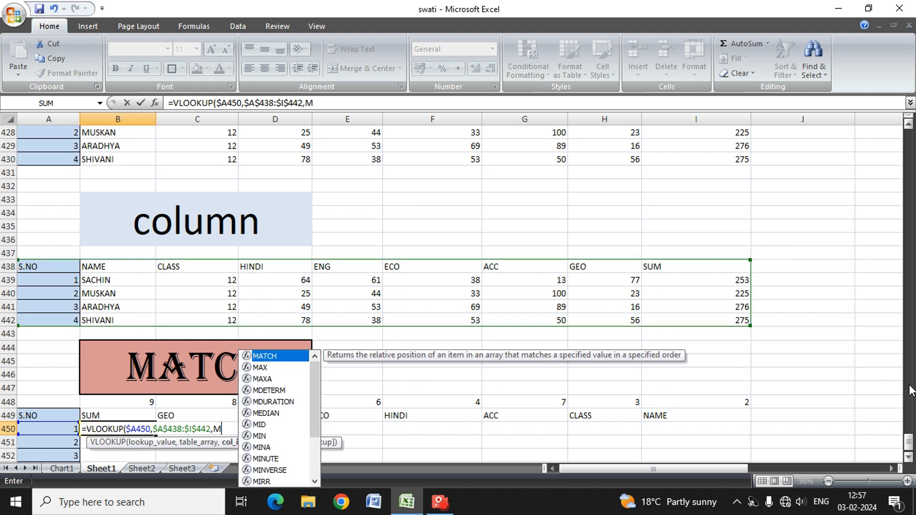
pyautogui.write('ATCH')
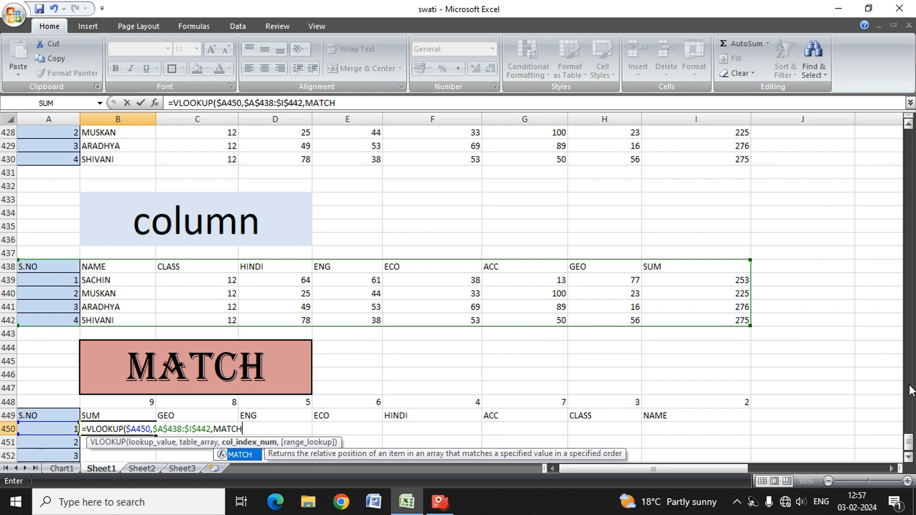
pyautogui.write('(')
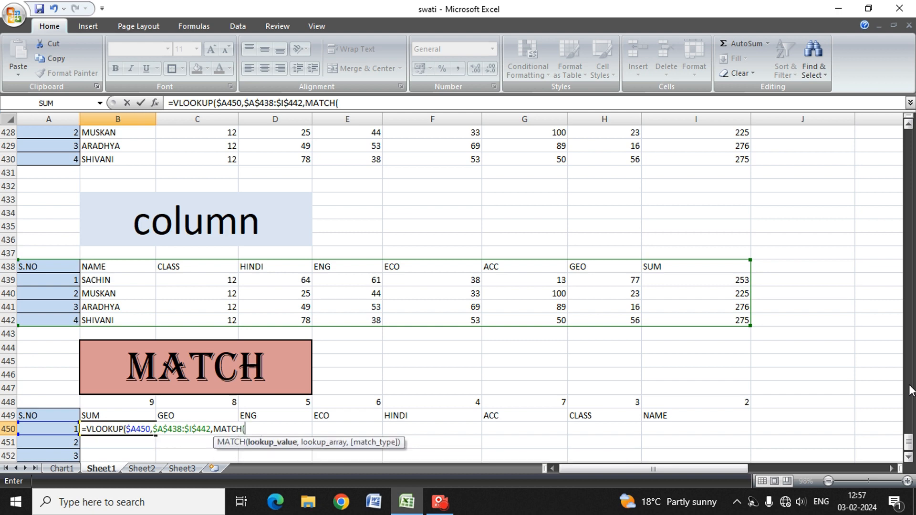
pyautogui.press('Up')
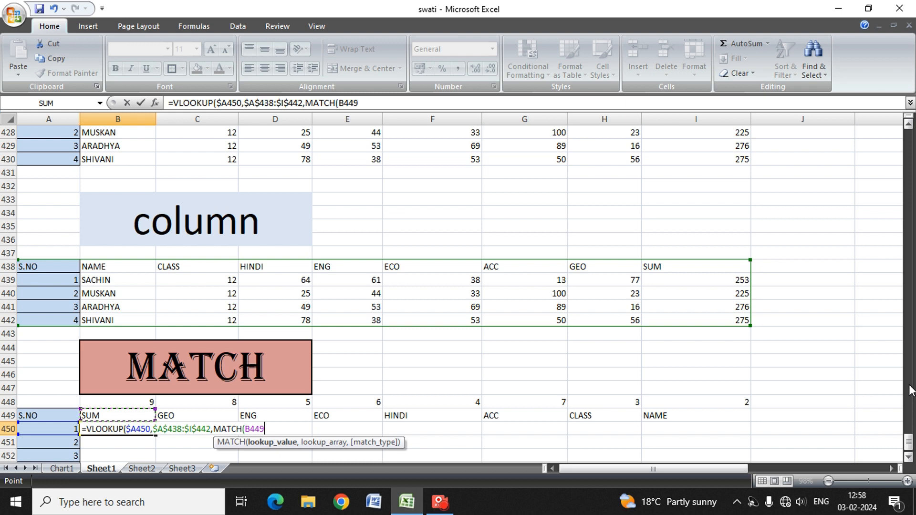
pyautogui.press('F4')
pyautogui.press('F4')
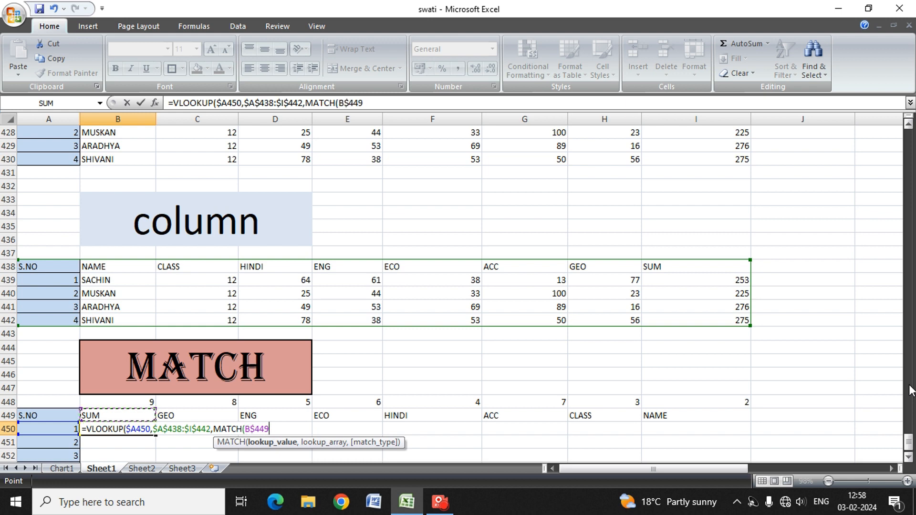
pyautogui.hotkey('shift', 'Right')
pyautogui.hotkey('shift', 'Right')
pyautogui.hotkey('shift', 'Right')
pyautogui.hotkey('shift', 'Right')
pyautogui.hotkey('shift', 'Right')
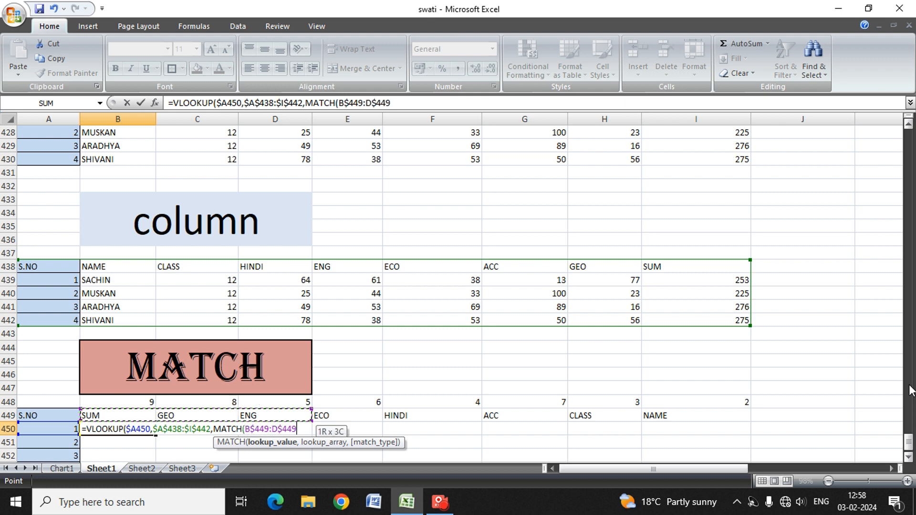
pyautogui.hotkey('shift', 'Left')
pyautogui.hotkey('shift', 'Left')
pyautogui.hotkey('shift', 'Left')
pyautogui.hotkey('shift', 'Left')
pyautogui.hotkey('shift', 'Left')
pyautogui.hotkey('shift', 'Left')
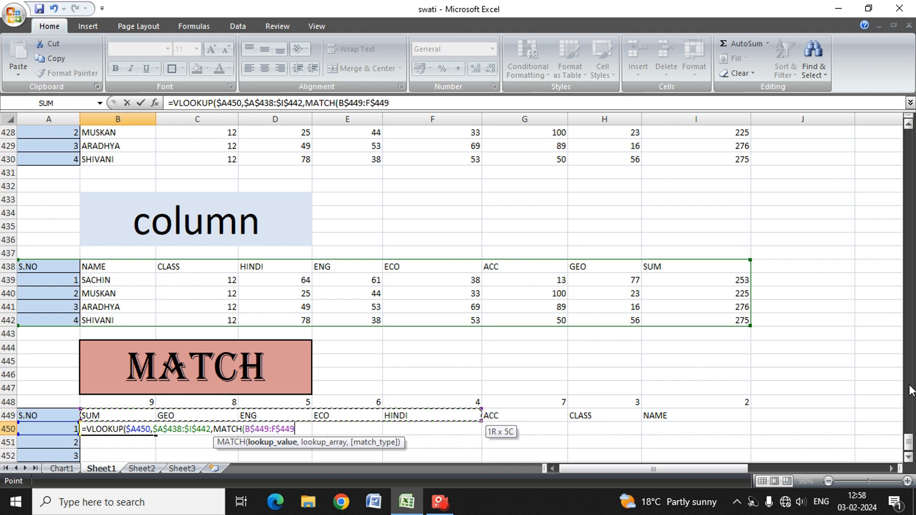
pyautogui.hotkey('shift', 'Right')
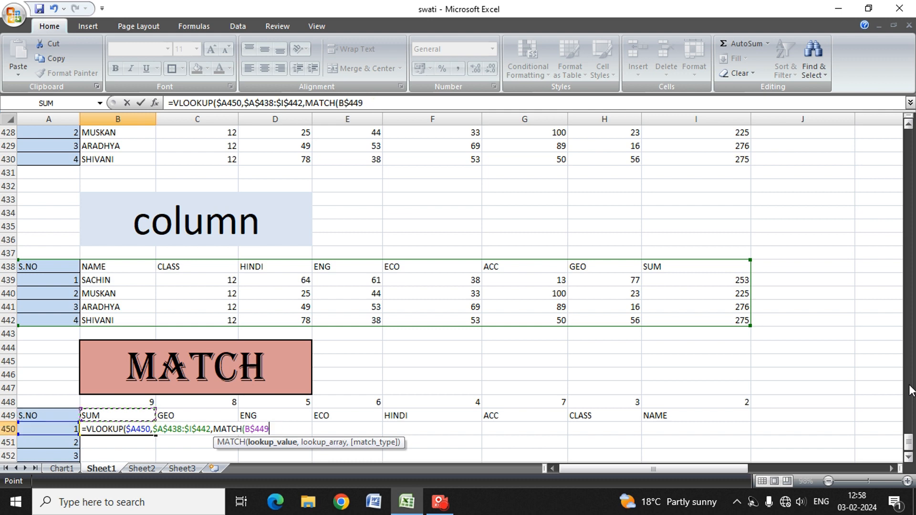
pyautogui.hotkey('shift', 'Down')
pyautogui.hotkey('shift', 'Down')
pyautogui.hotkey('shift', 'Down')
pyautogui.hotkey('shift', 'Down')
pyautogui.hotkey('shift', 'Down')
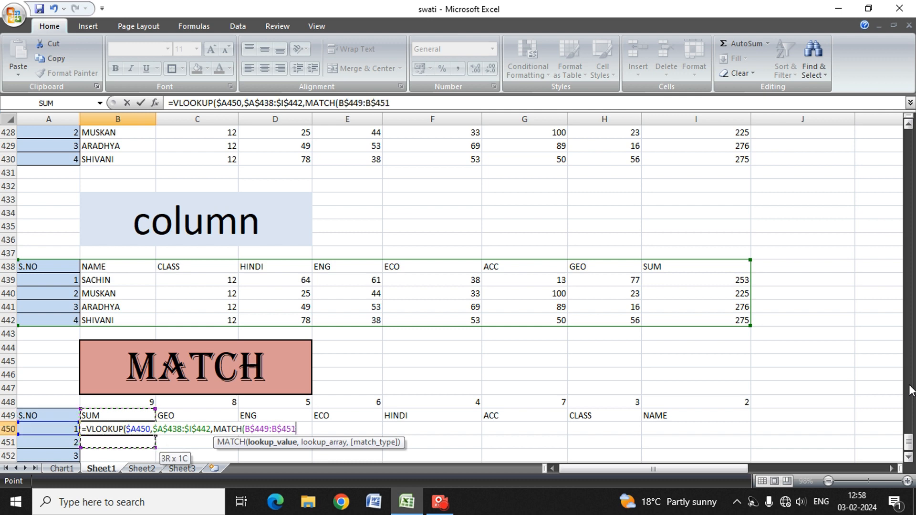
pyautogui.hotkey('shift', 'Up')
pyautogui.hotkey('shift', 'Up')
pyautogui.hotkey('shift', 'Up')
pyautogui.hotkey('shift', 'Up')
pyautogui.hotkey('shift', 'Up')
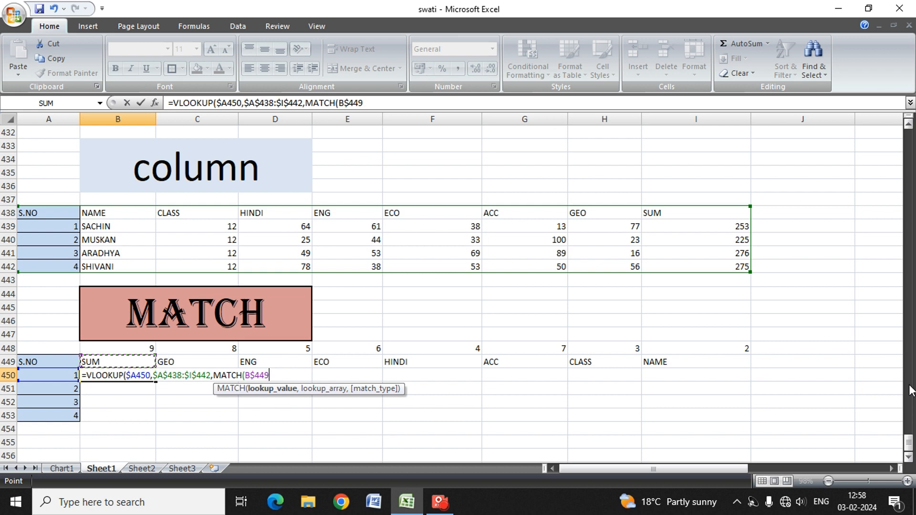
# Set the MATCH lookup array to the source table's header row as the absolute range $A$438:$I$438.
pyautogui.write(',')
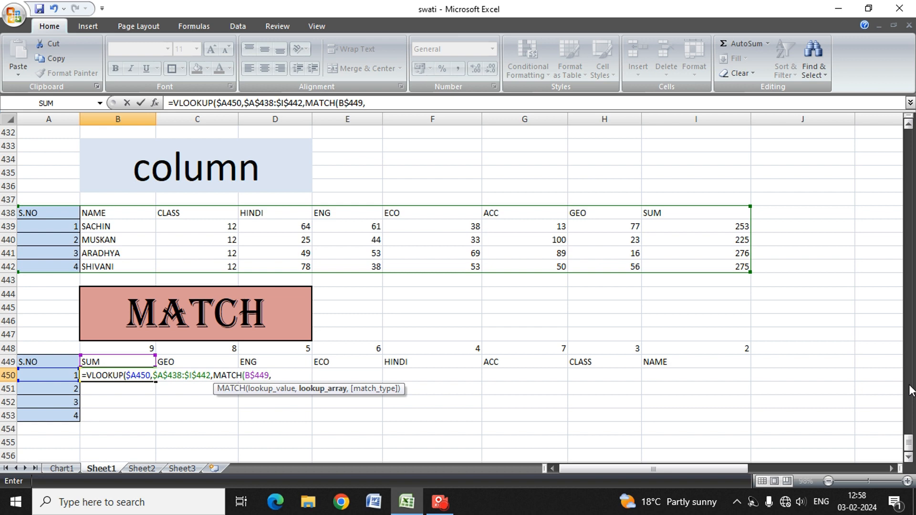
pyautogui.press('Up')
pyautogui.press('Up')
pyautogui.press('Up')
pyautogui.press('Up')
pyautogui.press('Up')
pyautogui.press('Up')
pyautogui.press('Up')
pyautogui.press('Up')
pyautogui.press('Up')
pyautogui.press('Up')
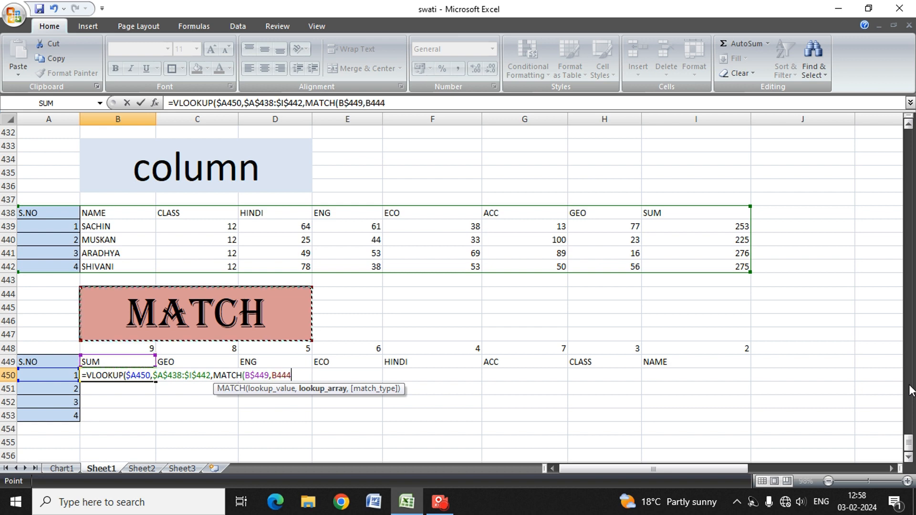
pyautogui.press('Left')
pyautogui.press('Up')
pyautogui.press('Up')
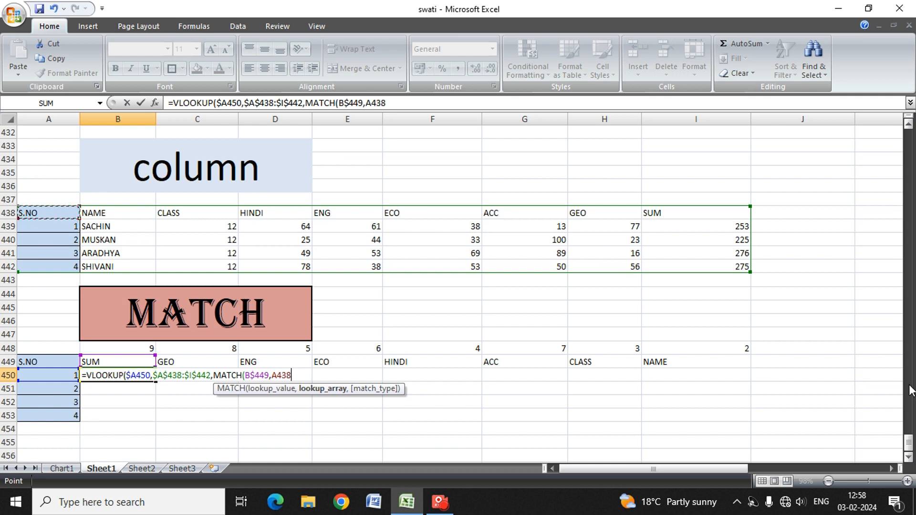
pyautogui.press('Down')
pyautogui.press('Down')
pyautogui.press('Up')
pyautogui.press('Up')
pyautogui.hotkey('shift', 'Right')
pyautogui.hotkey('shift', 'Right')
pyautogui.hotkey('shift', 'Right')
pyautogui.hotkey('shift', 'Right')
pyautogui.hotkey('shift', 'Right')
pyautogui.hotkey('shift', 'Right')
pyautogui.hotkey('shift', 'Right')
pyautogui.hotkey('shift', 'Right')
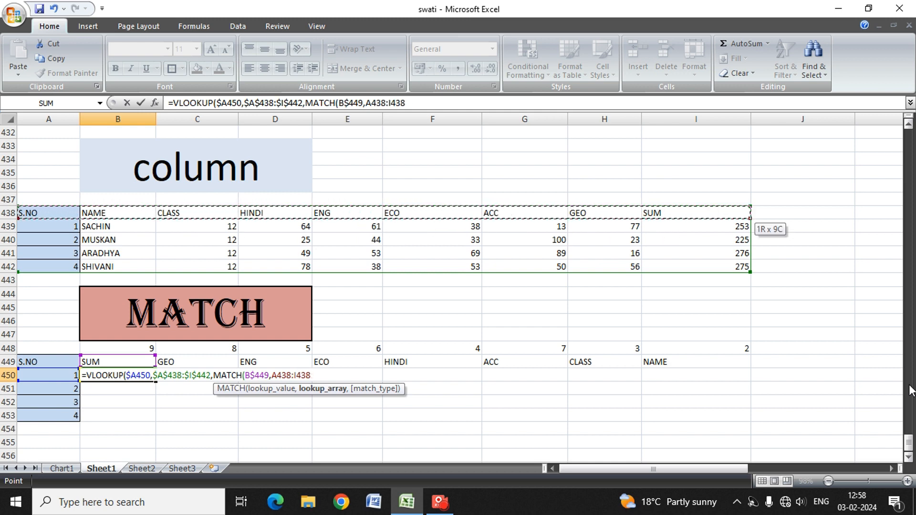
pyautogui.press('F4')
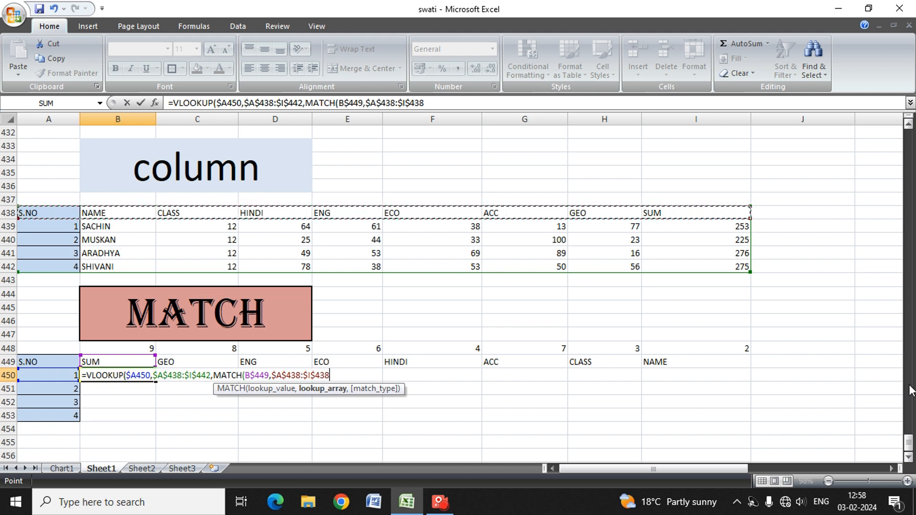
# Finish the formula with MATCH type 0 and VLOOKUP range lookup 0, accepting the proposed closing parenthesis.
pyautogui.write(',0')
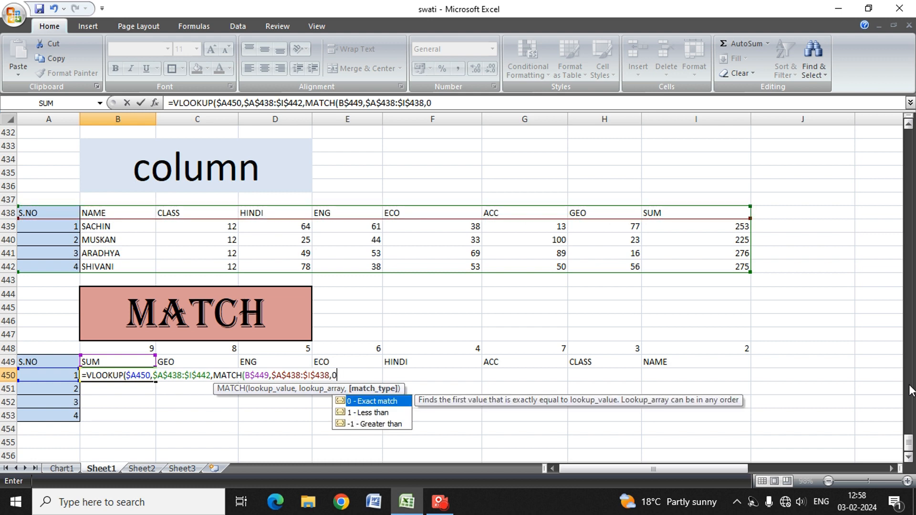
pyautogui.write(')')
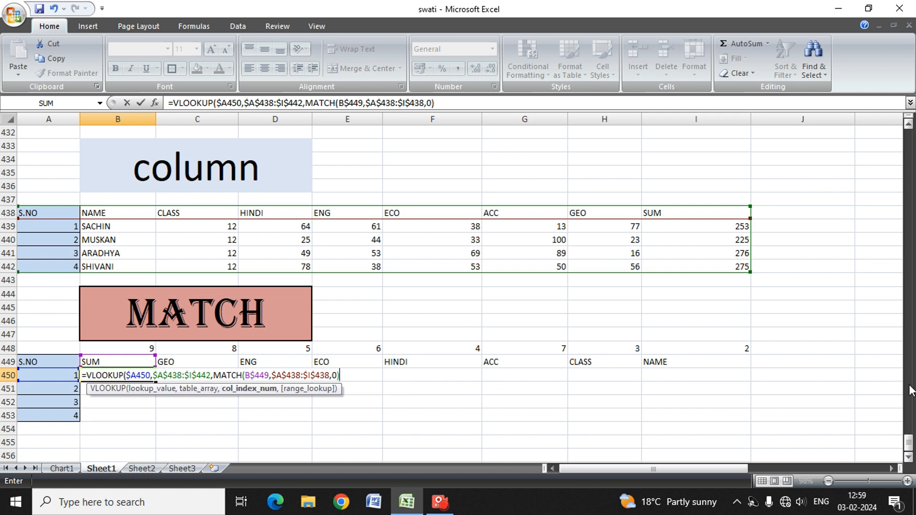
pyautogui.write(',0')
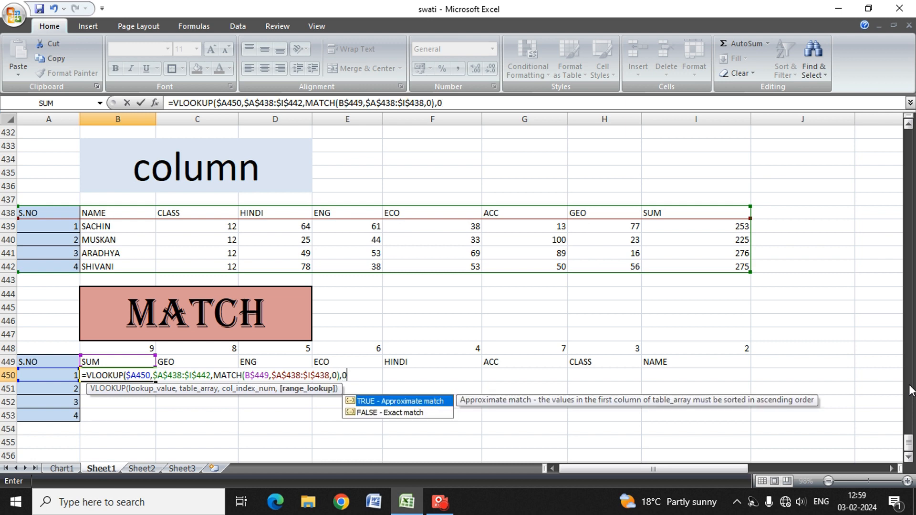
pyautogui.press('Return')
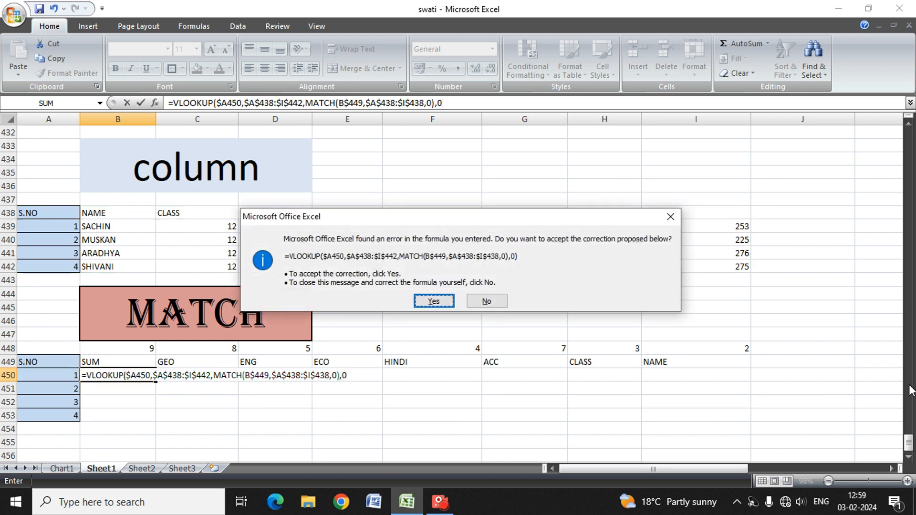
pyautogui.press('Return')
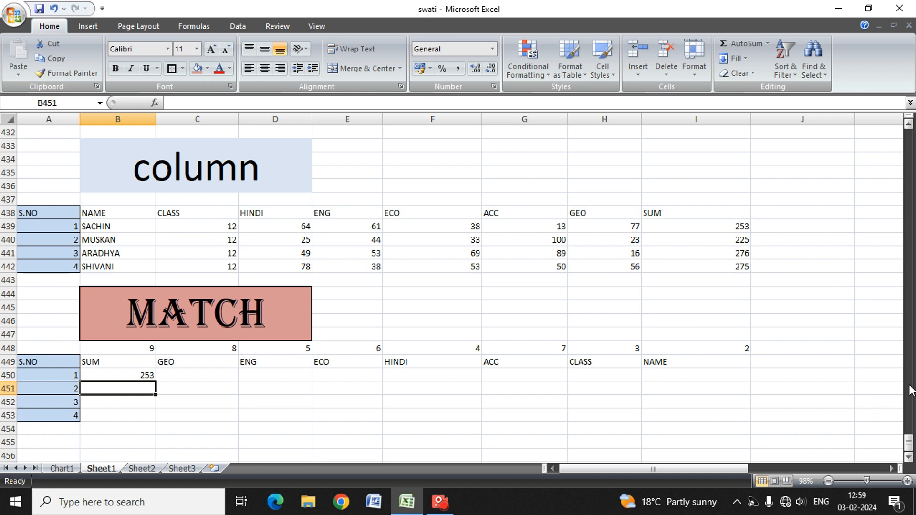
# Fill the VLOOKUP-MATCH formula from B450 down and rightward through the whole range B450:I453.
pyautogui.press('Up')
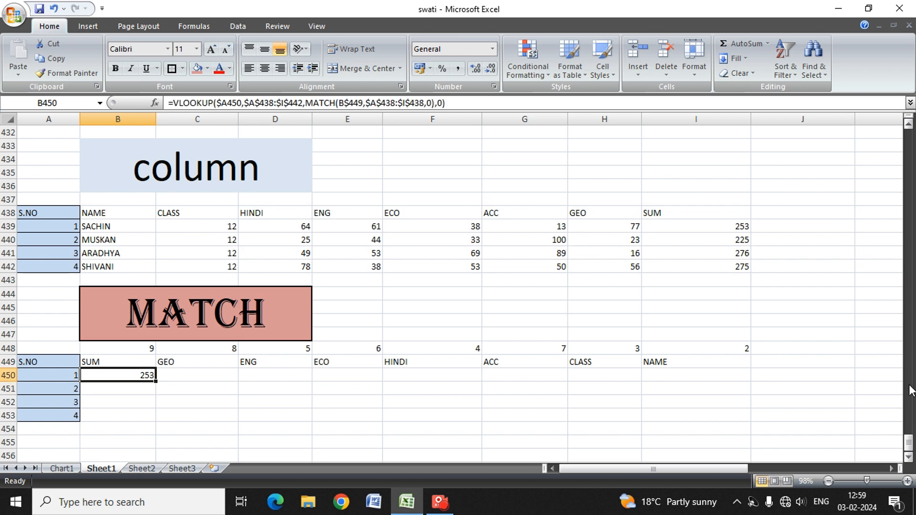
pyautogui.hotkey('shift', 'Down')
pyautogui.hotkey('shift', 'Down')
pyautogui.hotkey('shift', 'Down')
pyautogui.hotkey('shift', 'Up')
pyautogui.hotkey('shift', 'Up')
pyautogui.hotkey('shift', 'Up')
pyautogui.hotkey('shift', 'Down')
pyautogui.hotkey('shift', 'Down')
pyautogui.hotkey('shift', 'Down')
pyautogui.hotkey('shift', 'Right')
pyautogui.hotkey('shift', 'Right')
pyautogui.hotkey('shift', 'Right')
pyautogui.hotkey('shift', 'Right')
pyautogui.hotkey('shift', 'Right')
pyautogui.hotkey('shift', 'Right')
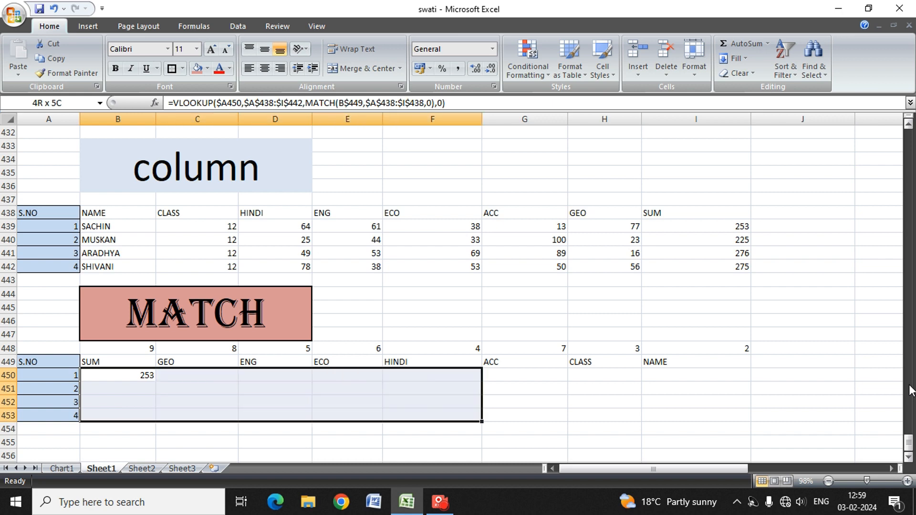
pyautogui.hotkey('shift', 'Right')
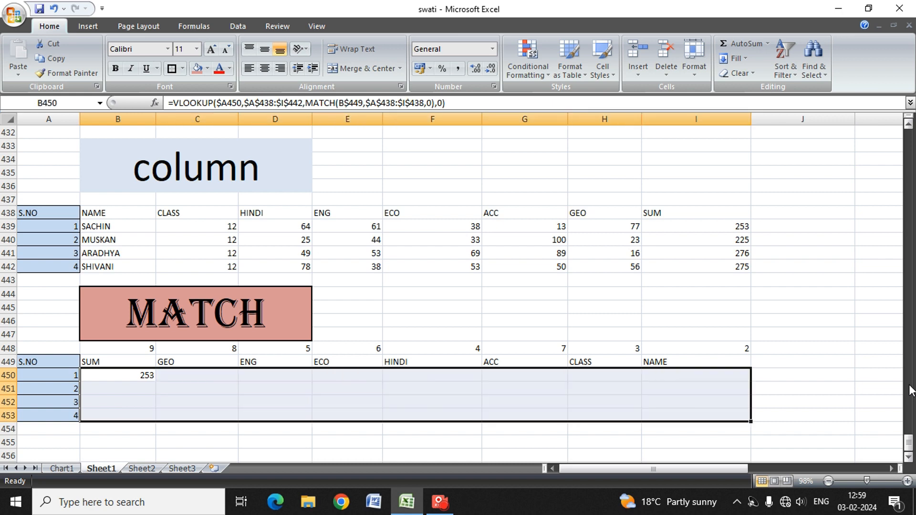
pyautogui.hotkey('ctrl', 'd')
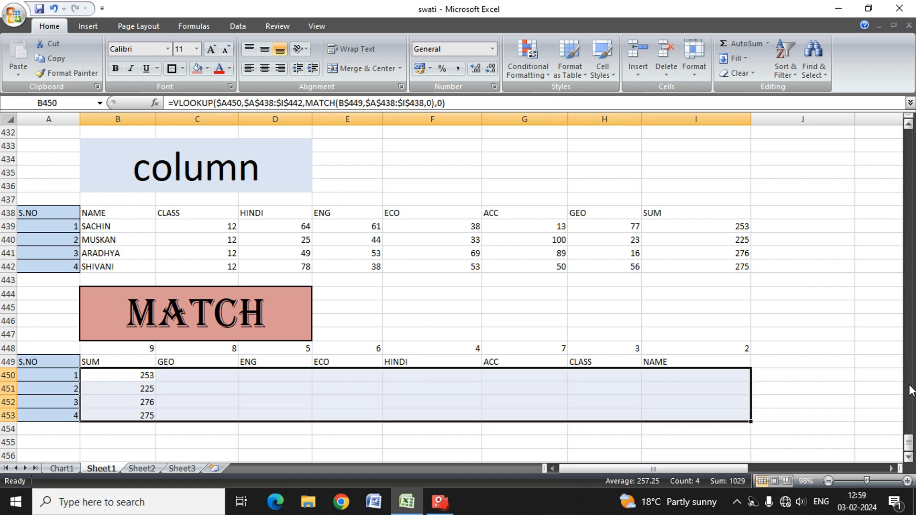
pyautogui.hotkey('ctrl', 'r')
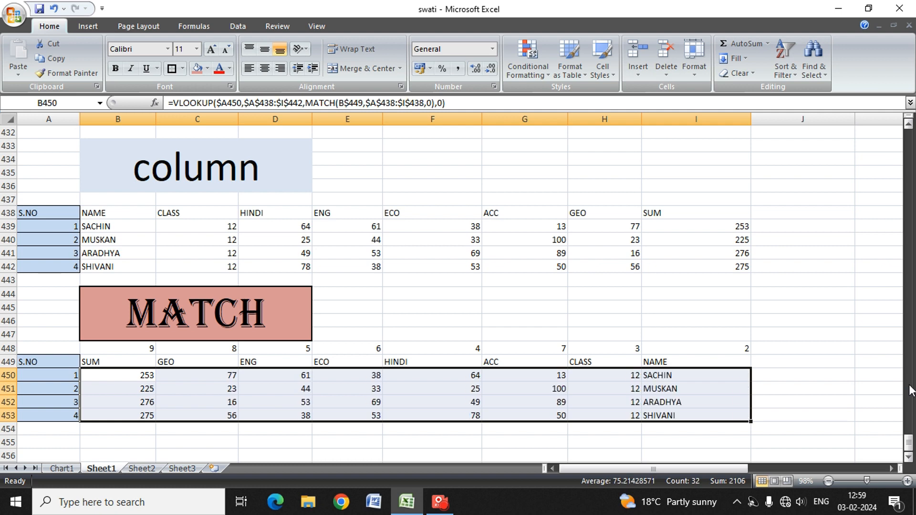